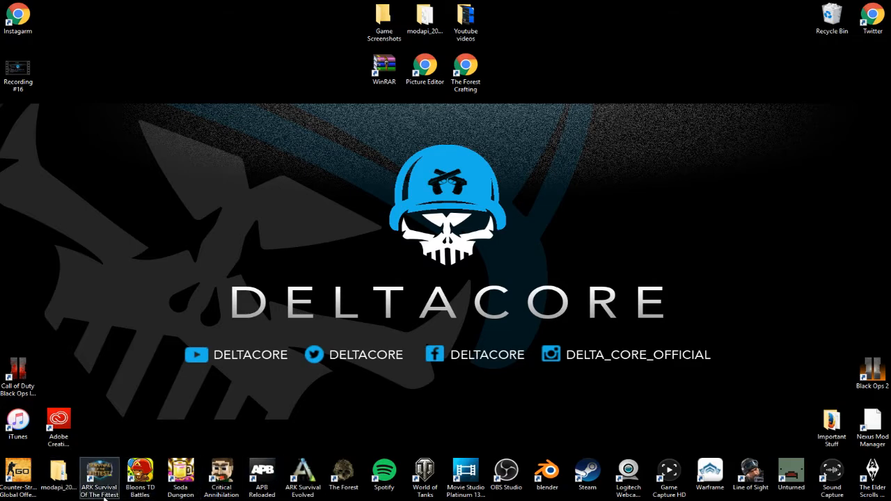
Launch Adobe Photoshop CC 2017 and bring up the settings for a new document
key(super)
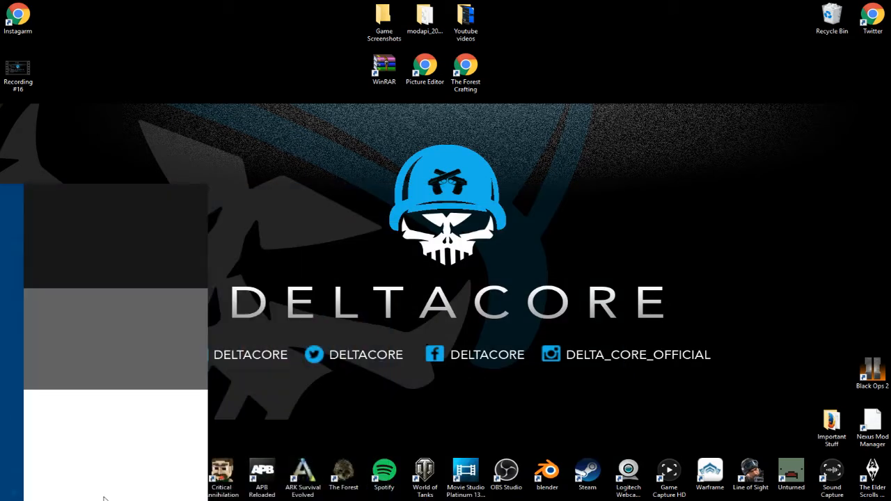
text(photo)
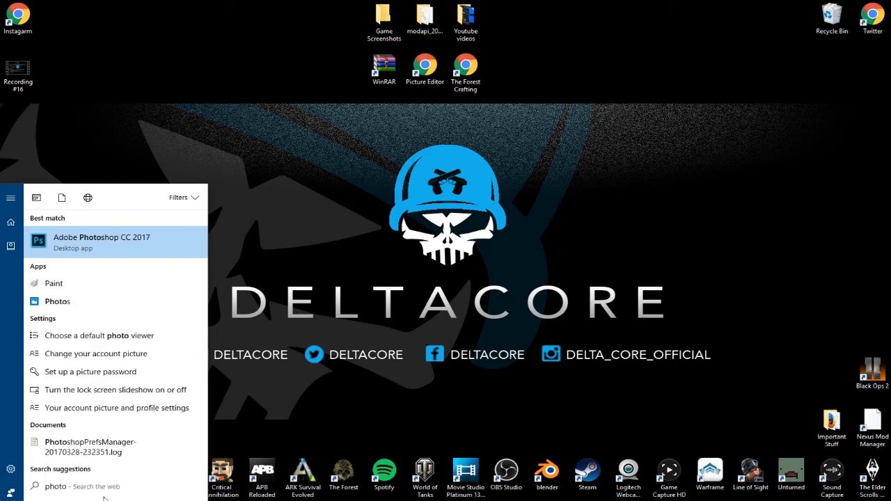
click(116, 241)
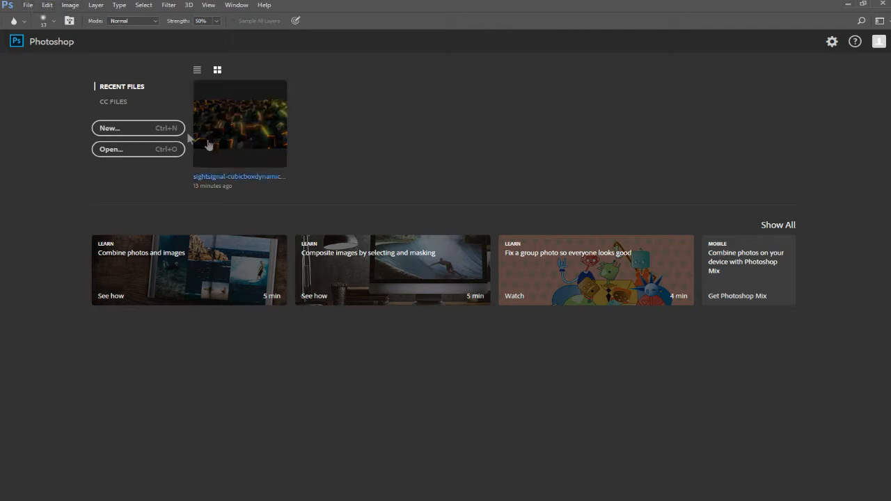
click(120, 127)
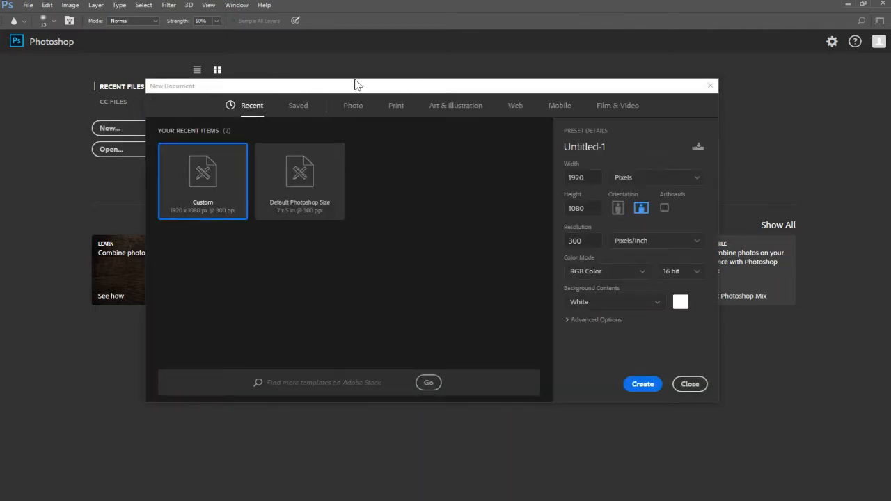
drag(376, 89, 318, 43)
Switch the new document's units to inches and set its size to 7 wide by 5 high
click(569, 136)
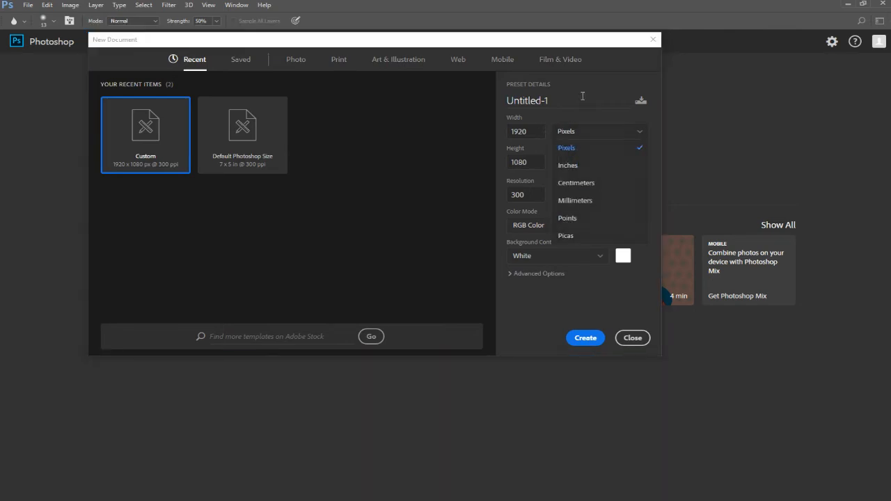
click(583, 150)
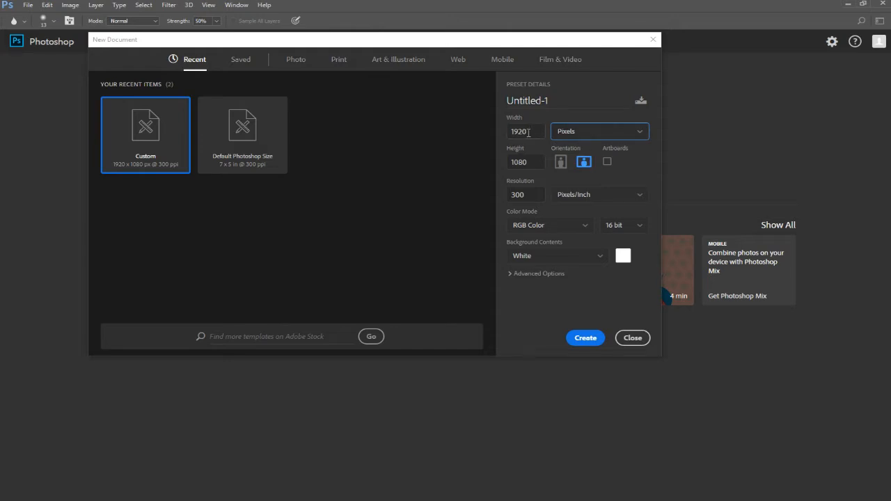
click(573, 136)
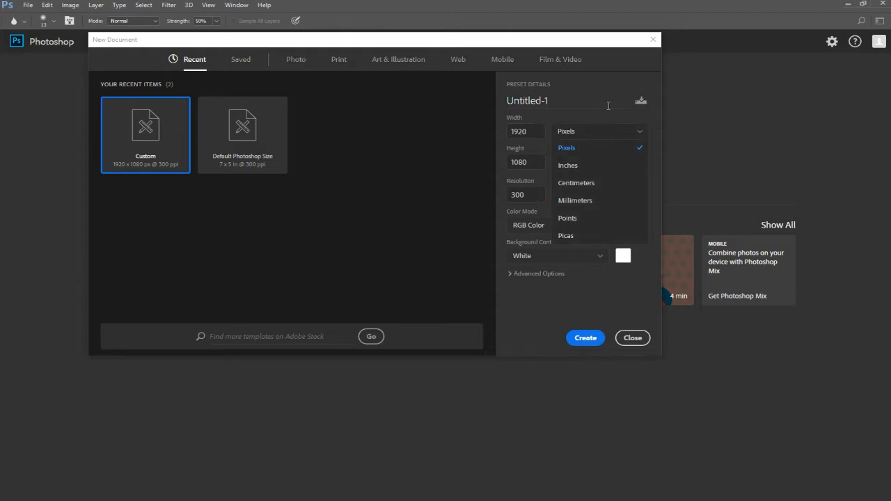
click(581, 165)
drag(537, 130, 482, 131)
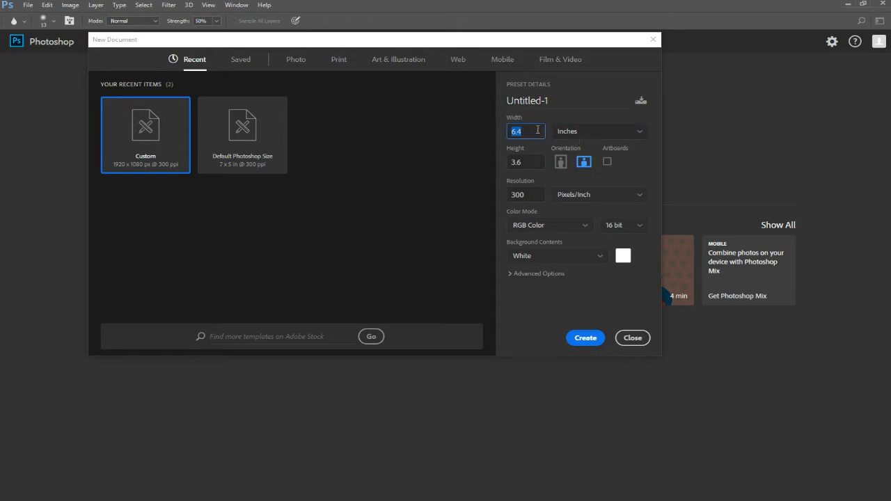
key(BackSpace)
key(Tab)
key(BackSpace)
text(5)
Switch the new document's units to pixels and set the width to 1920 and the height to 1080
click(576, 138)
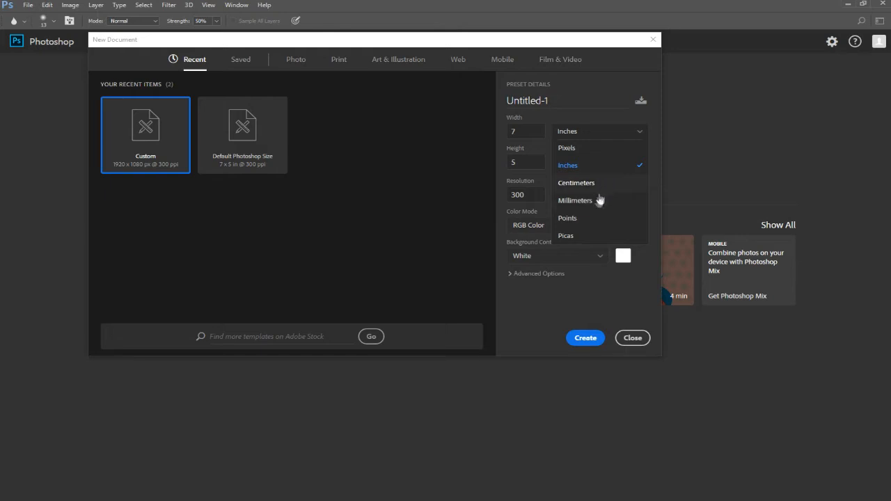
click(584, 238)
click(607, 136)
click(601, 147)
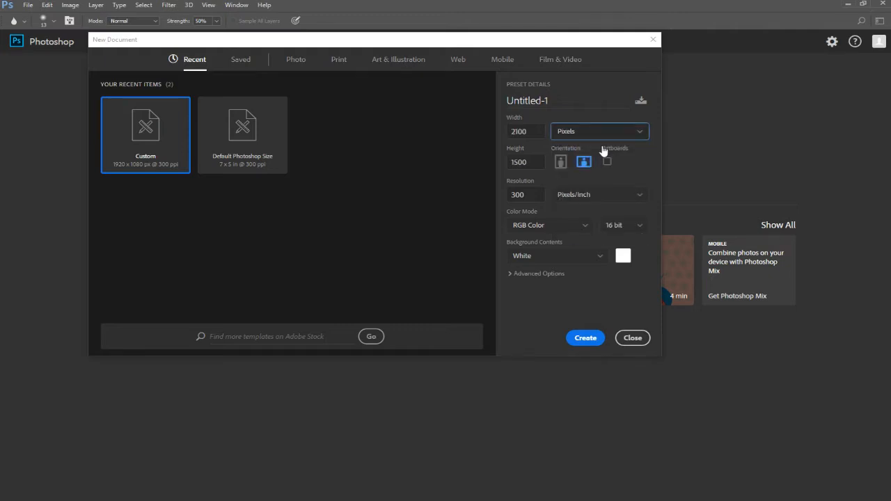
click(526, 131)
key(BackSpace)
text(1920)
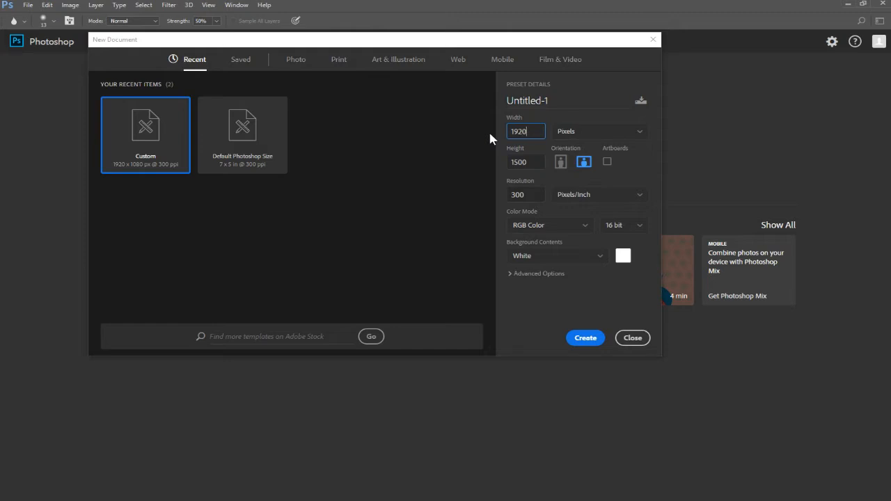
key(Tab)
text(1080)
Set the resolution unit to Pixels/Inch and the new document's orientation to landscape
click(534, 195)
click(575, 198)
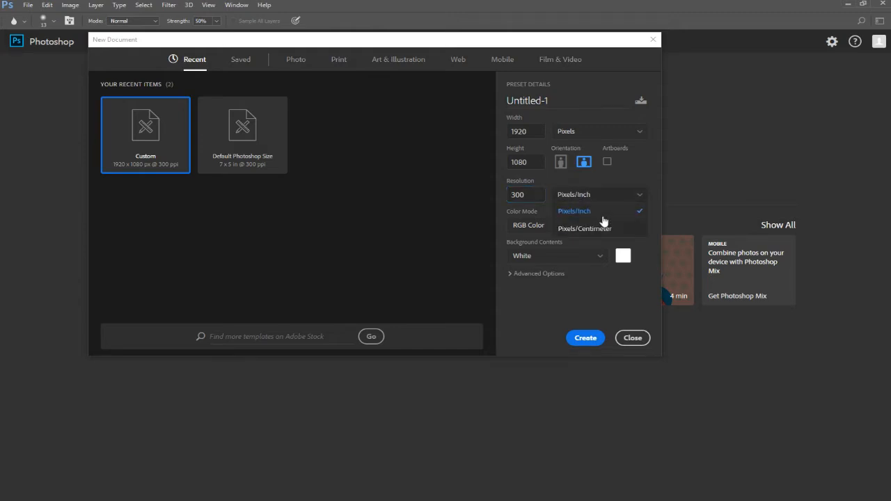
click(601, 212)
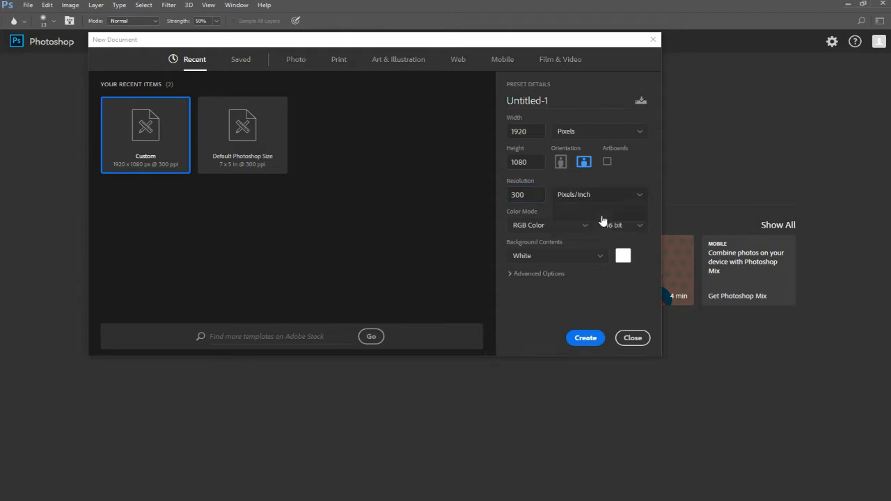
click(564, 164)
click(582, 166)
click(560, 163)
click(582, 164)
Choose RGB Color as the new document's color mode with a 16 bit depth
click(576, 223)
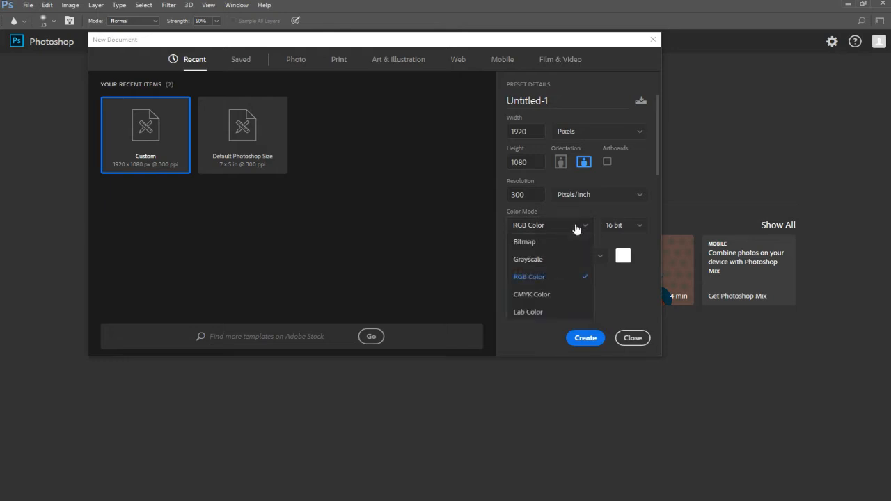
click(555, 278)
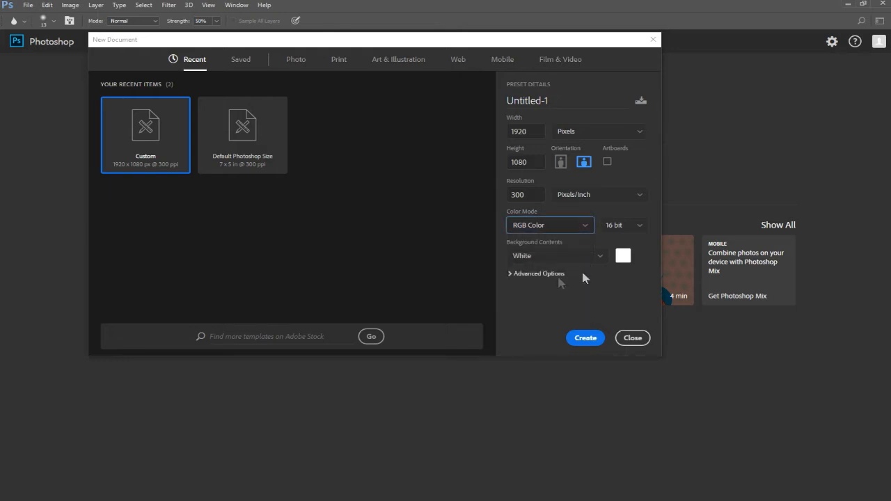
click(614, 231)
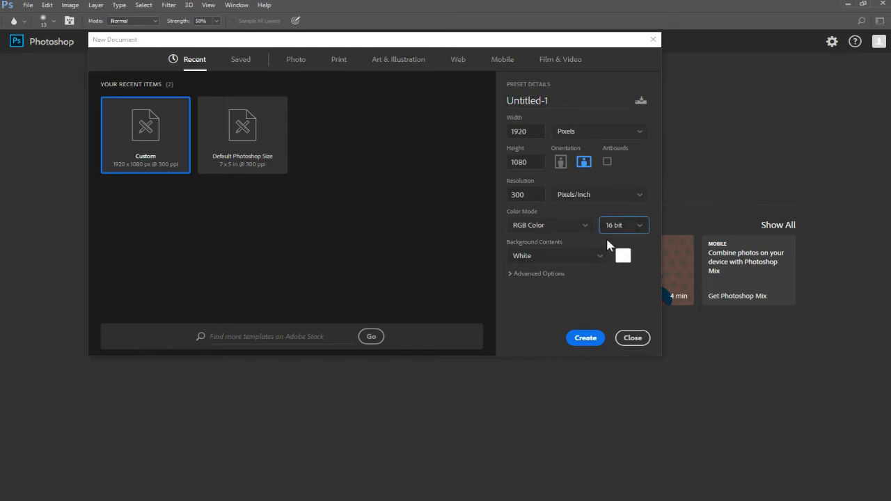
click(602, 255)
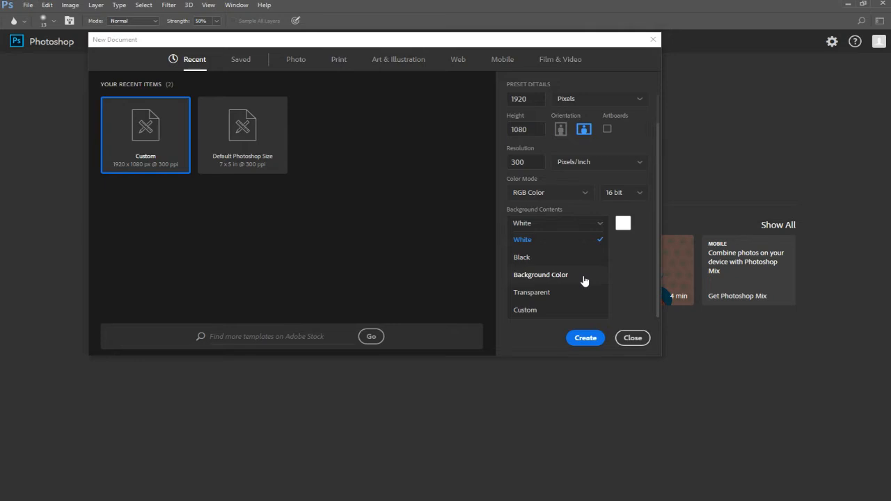
click(623, 224)
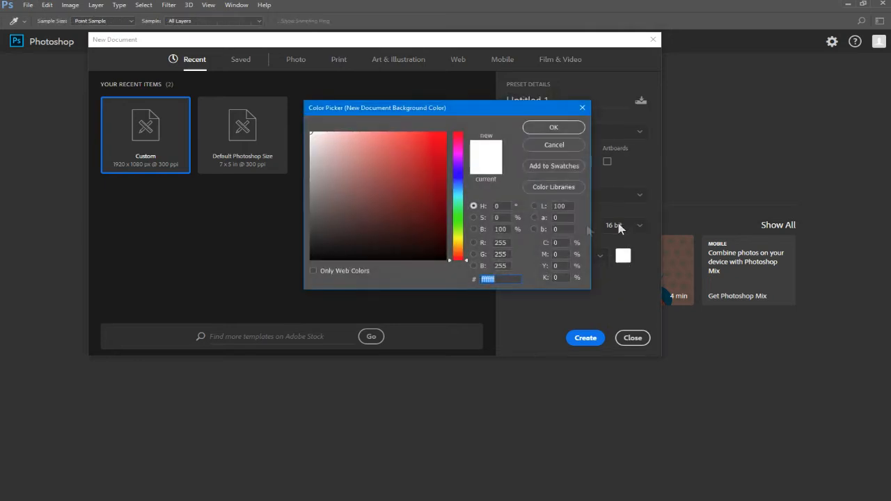
click(390, 160)
drag(390, 160, 414, 151)
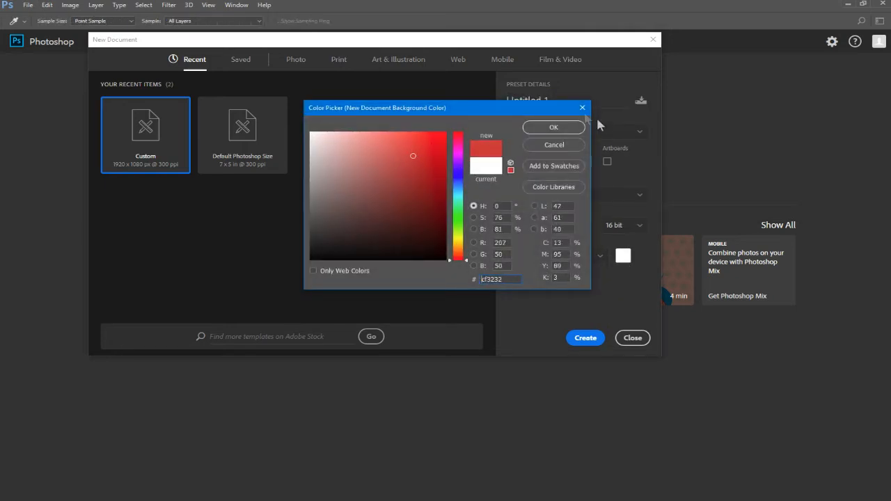
click(582, 108)
Set the background contents to White and create the document under the name "matter"
click(564, 253)
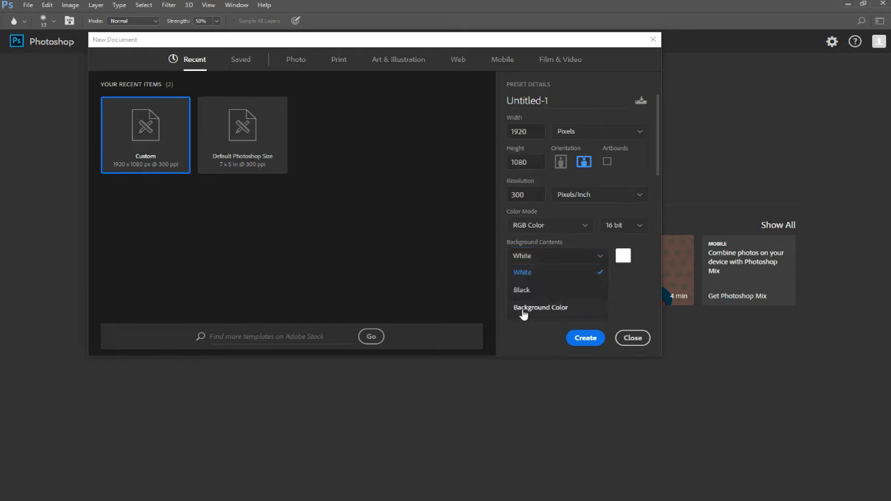
scroll(537, 308, down, 1)
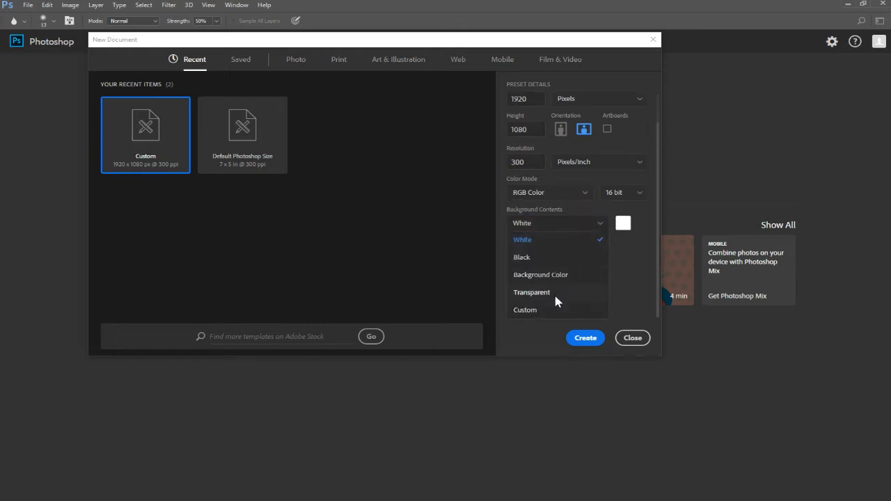
click(553, 293)
click(564, 261)
click(561, 273)
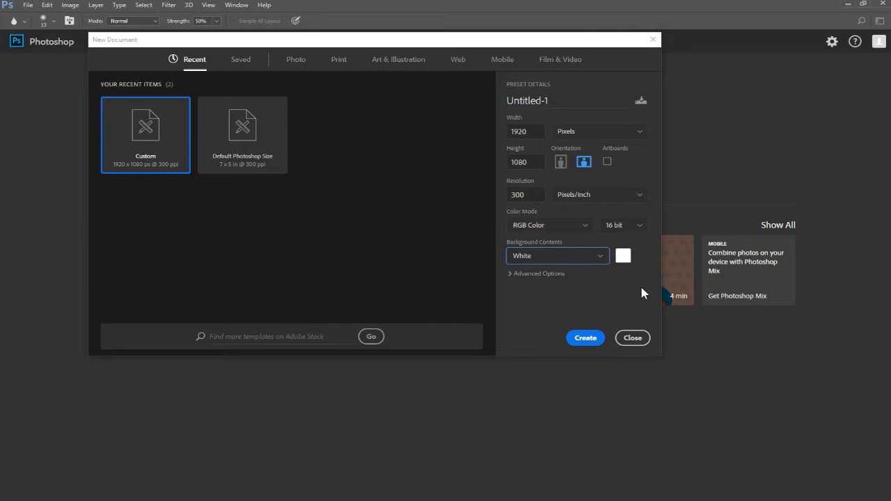
click(583, 337)
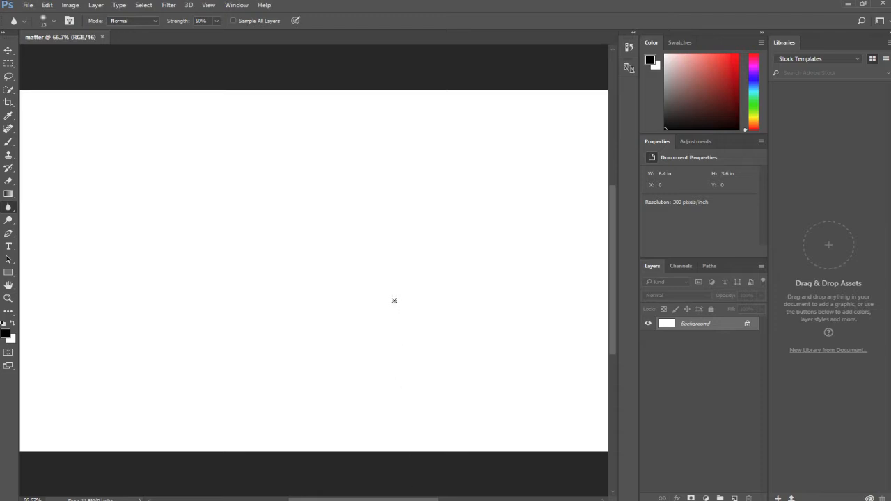
Open the image IMG_0981 from the 2016-12 folder in Pictures as a separate document
click(28, 6)
click(28, 5)
click(26, 6)
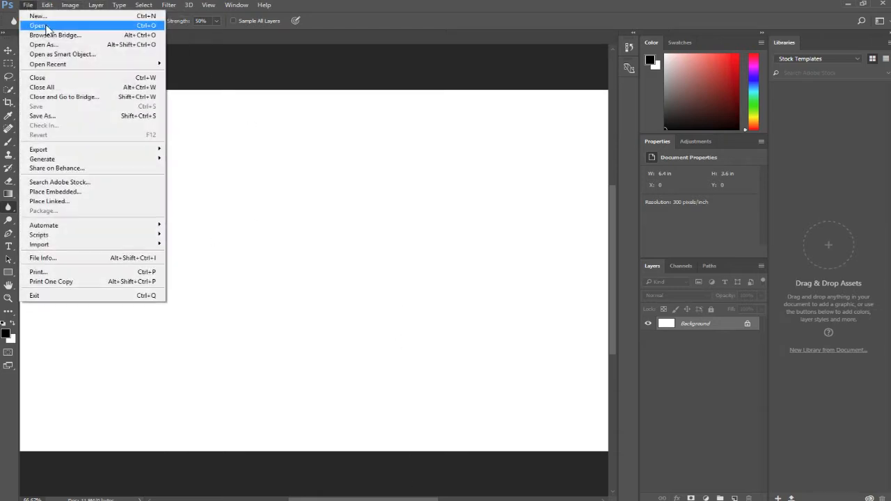
click(44, 25)
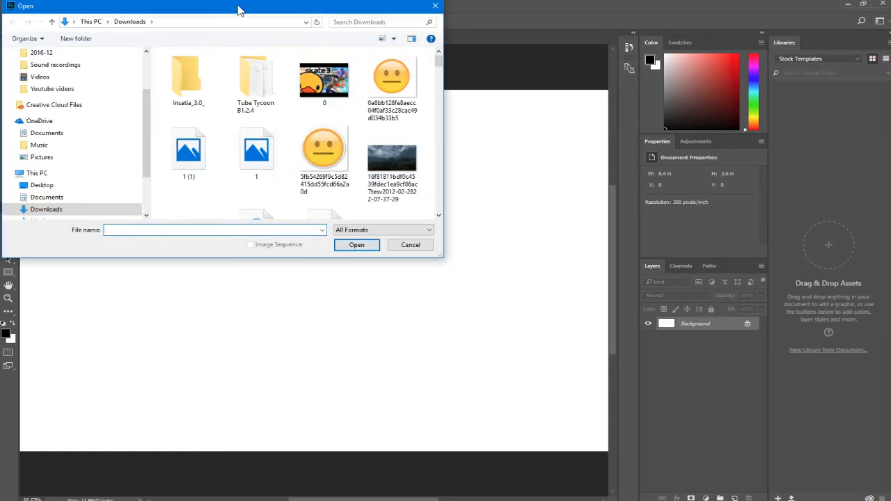
drag(239, 11, 391, 46)
scroll(562, 118, down, 1)
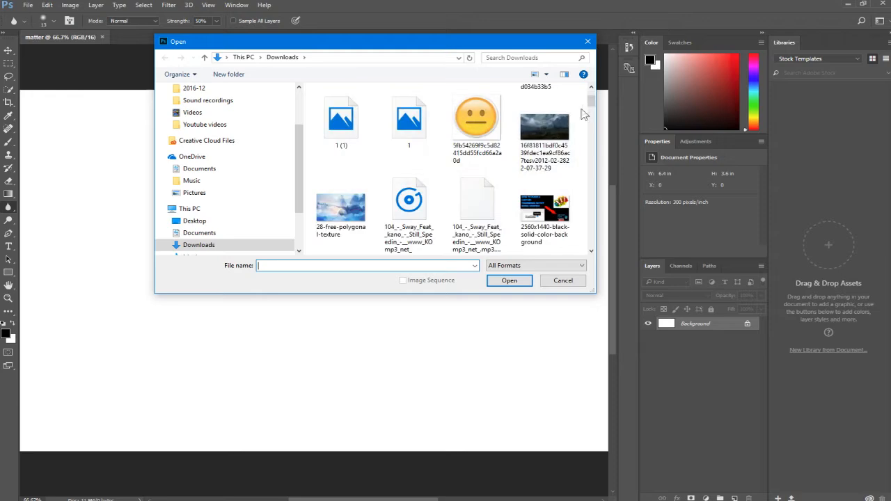
drag(591, 104, 598, 145)
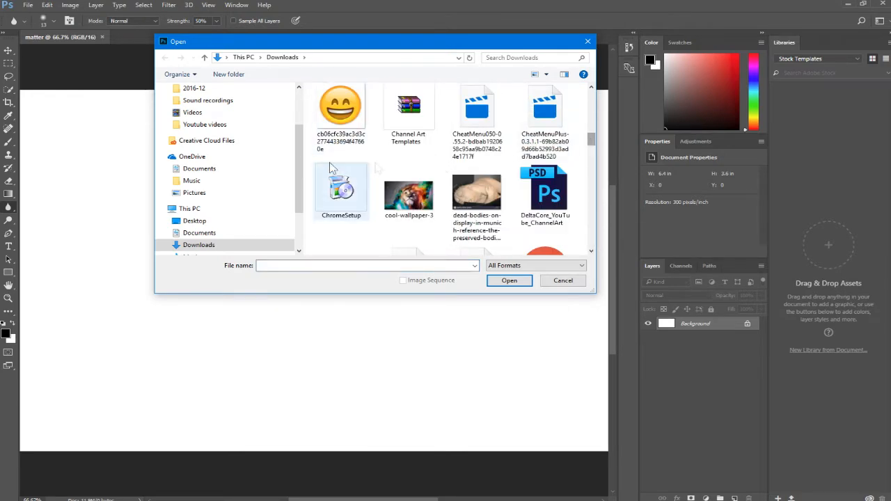
click(207, 195)
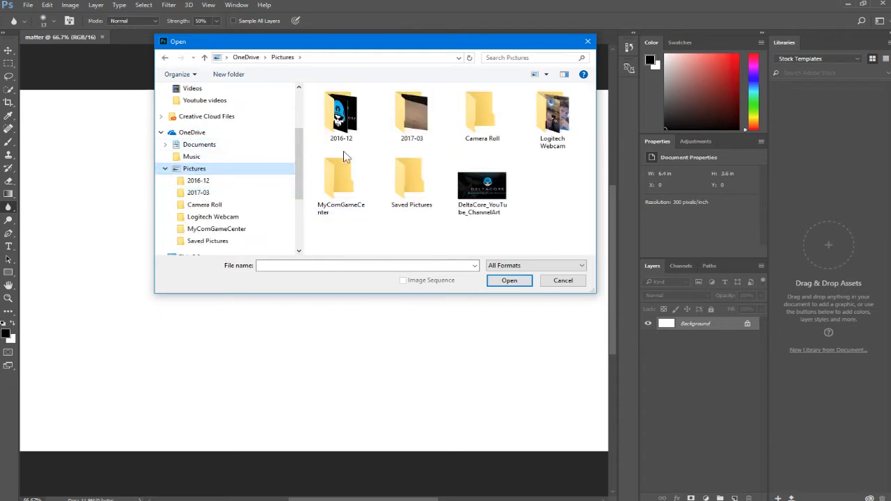
double_click(341, 115)
double_click(412, 104)
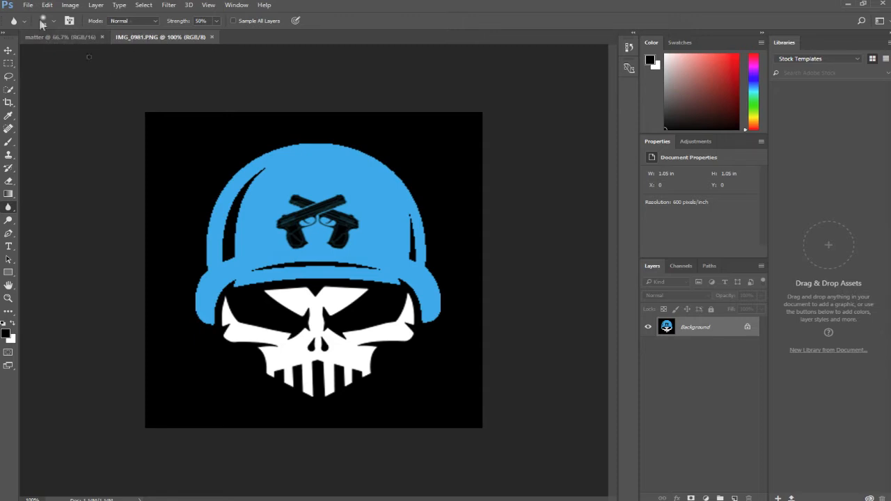
Switch between the matter document and IMG_0981.PNG, and close the image document
click(84, 38)
click(160, 36)
click(73, 38)
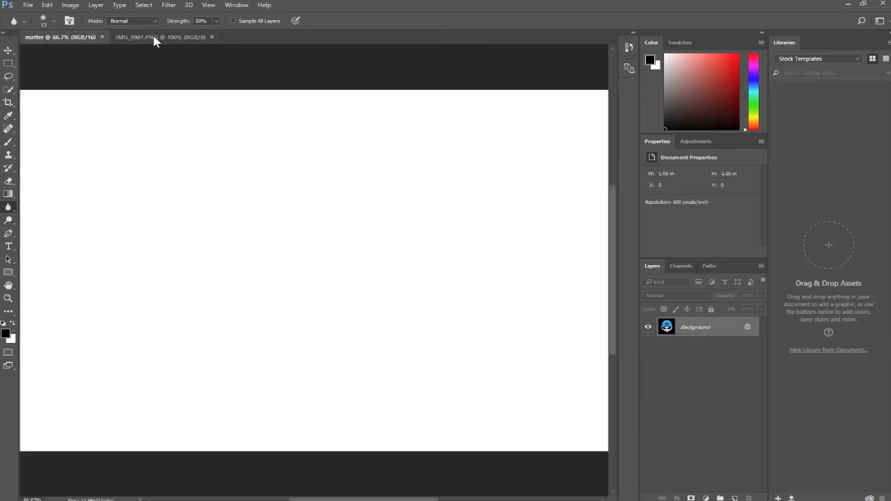
click(155, 38)
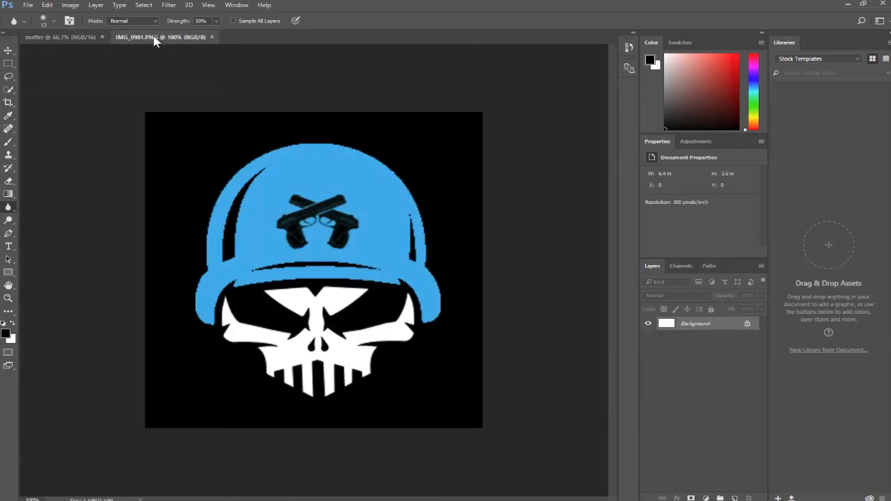
click(211, 37)
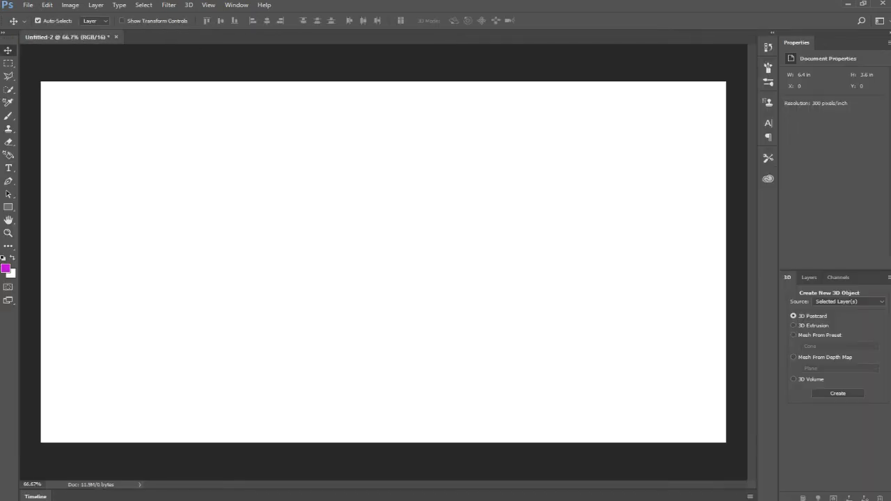
Place the image IMG_0981 from the 2016-12 folder as an embedded object in the blank Untitled-2 document
click(30, 7)
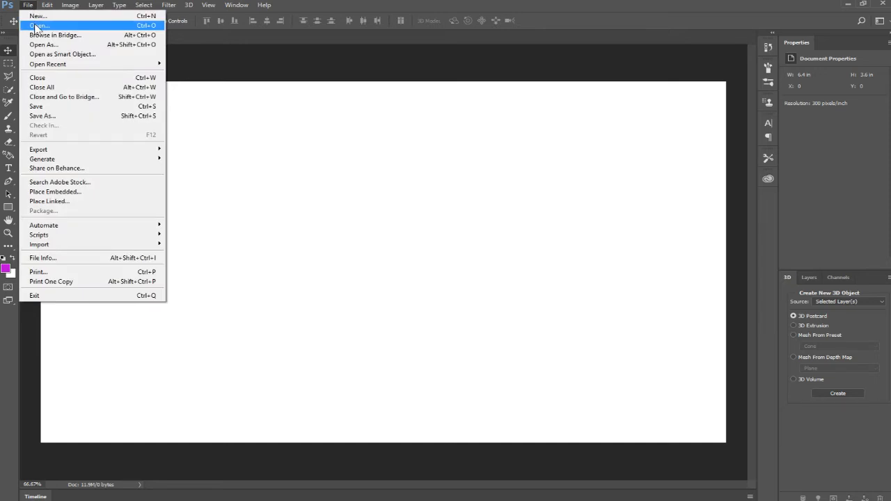
click(87, 192)
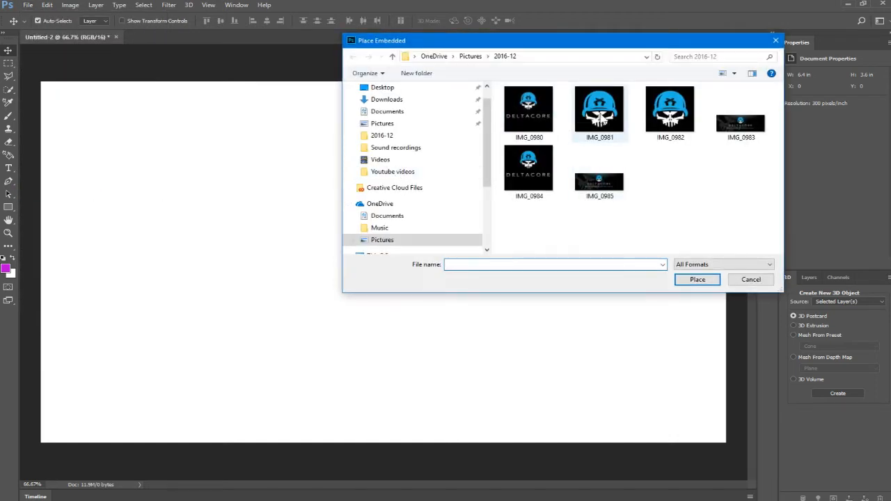
double_click(600, 115)
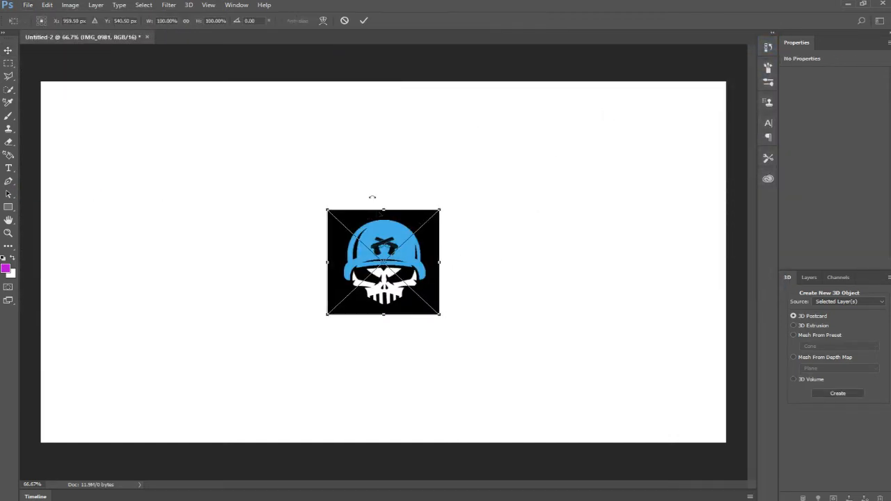
Enlarge the placed logo to about 449% width and 343% height so it spans the full canvas height
drag(328, 210, 199, 131)
drag(439, 314, 570, 443)
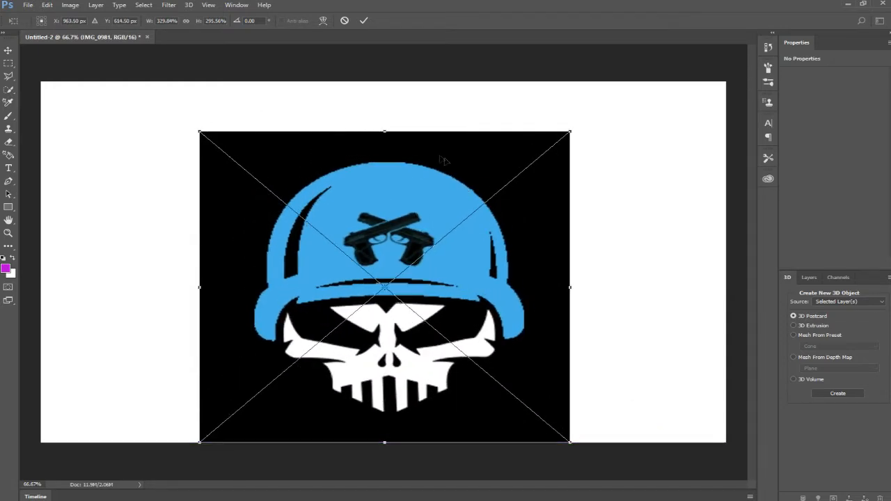
drag(381, 130, 386, 81)
drag(571, 262, 704, 262)
drag(717, 264, 726, 265)
drag(200, 262, 34, 269)
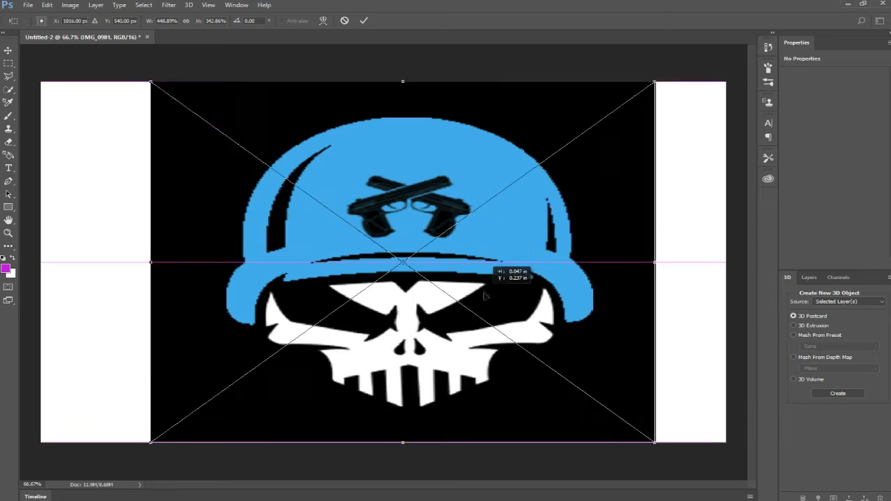
mouse_move(482, 288)
mouse_down()
mouse_move(484, 298)
mouse_move(483, 290)
mouse_up()
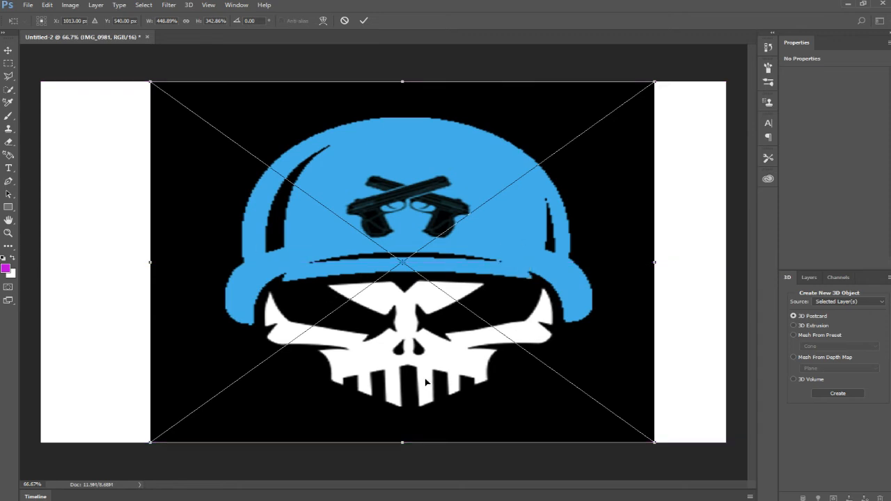
Commit the logo's placement and move it slightly down on the white canvas
click(28, 5)
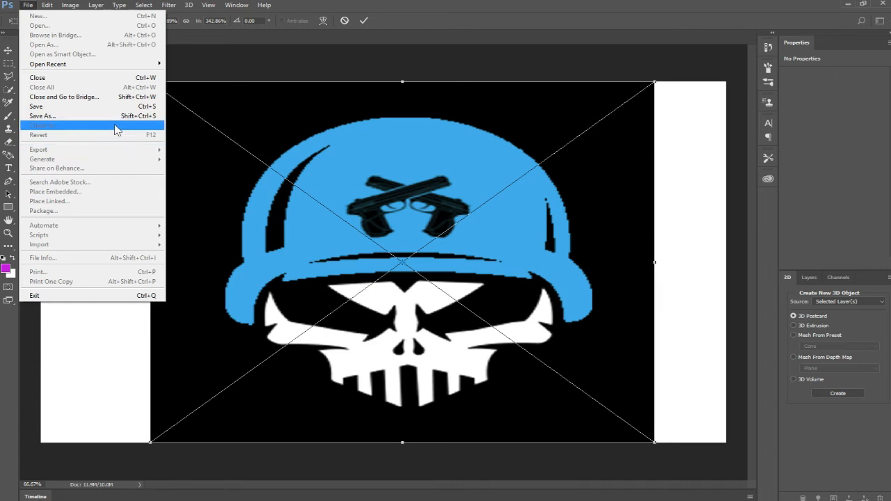
click(422, 59)
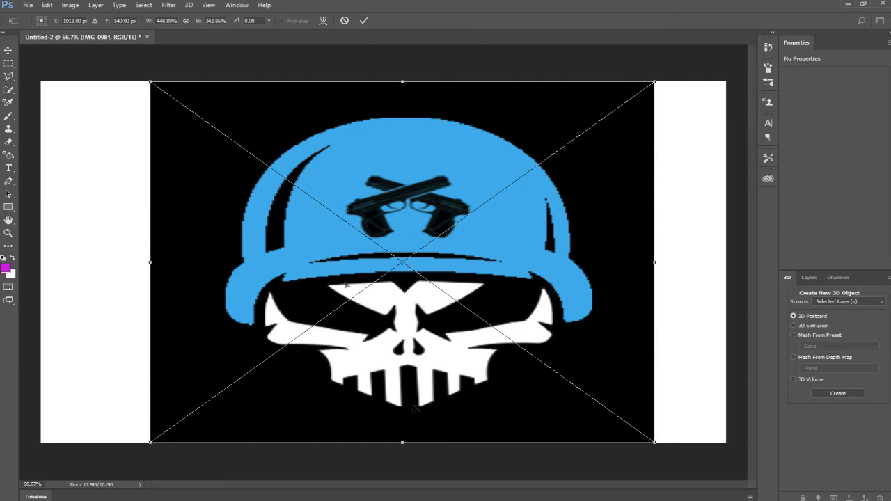
right_click(404, 156)
click(431, 161)
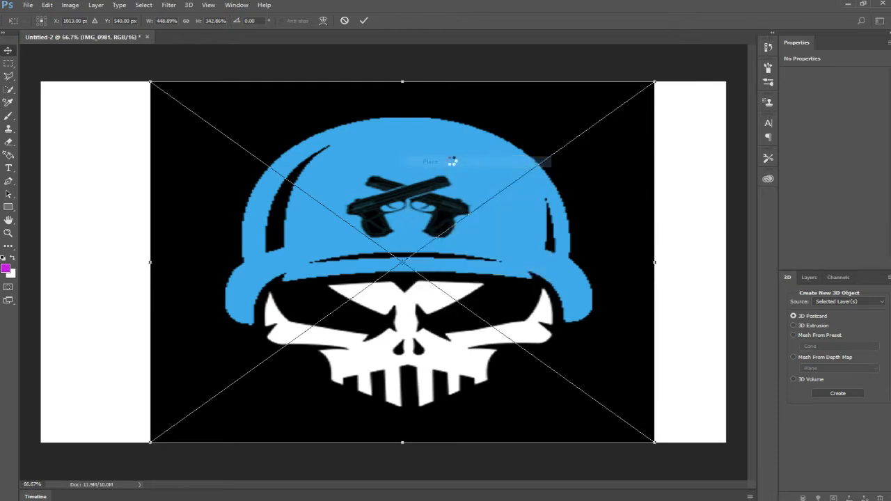
drag(388, 261, 329, 229)
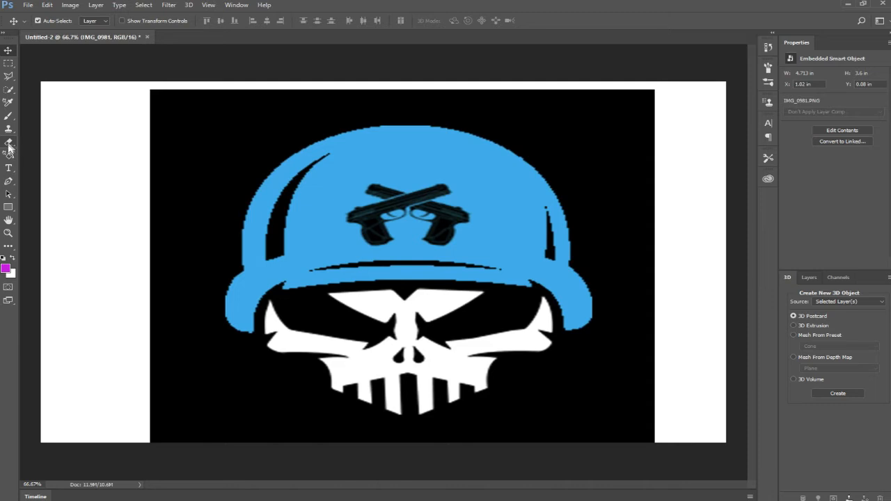
click(8, 168)
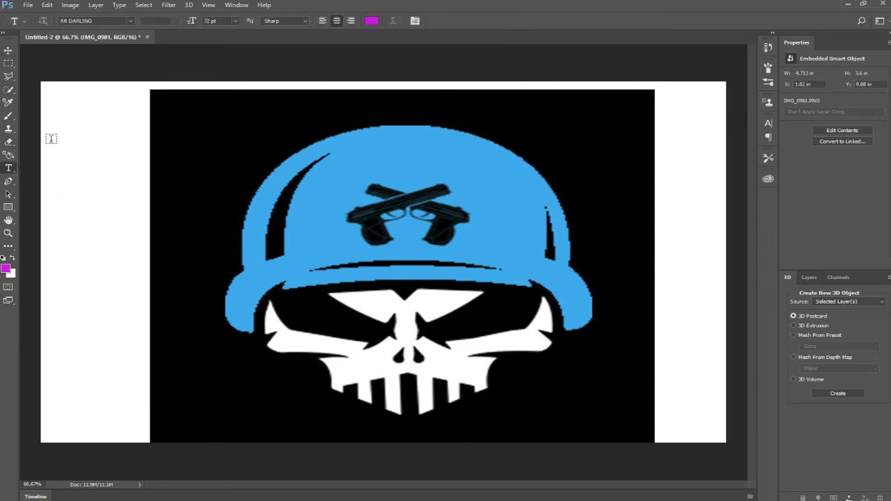
click(8, 90)
click(361, 174)
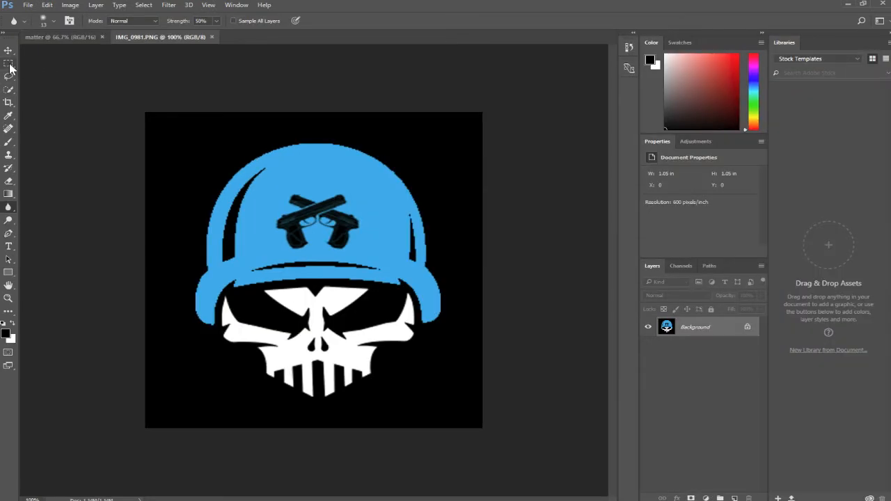
Select the whole skull logo in IMG_0981.PNG with a rectangular marquee and cut it from the background
click(9, 64)
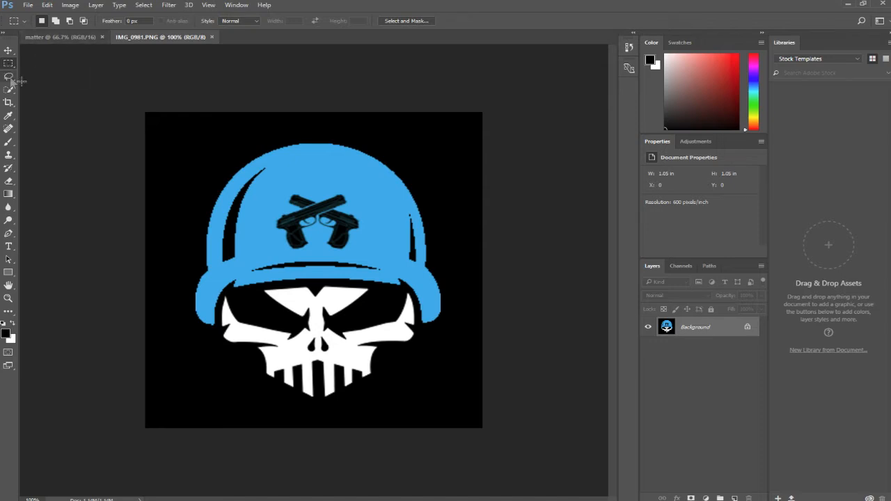
drag(204, 152, 438, 400)
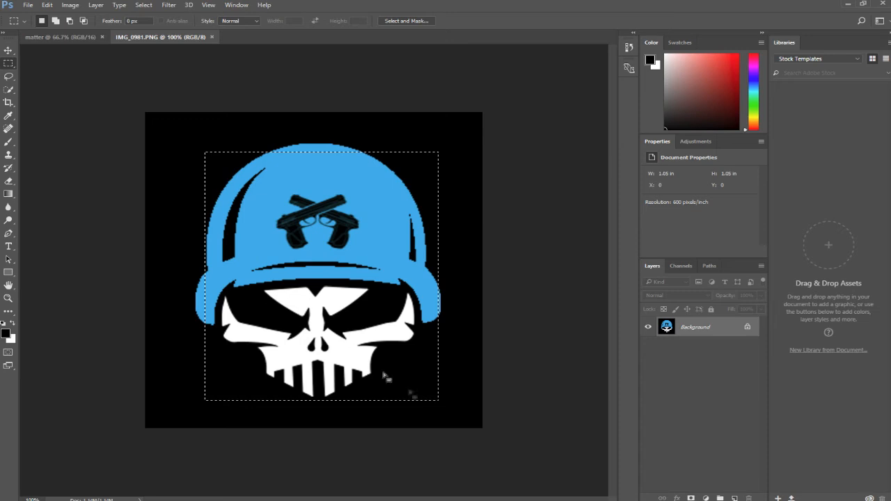
click(190, 150)
drag(185, 146, 461, 404)
drag(180, 137, 458, 405)
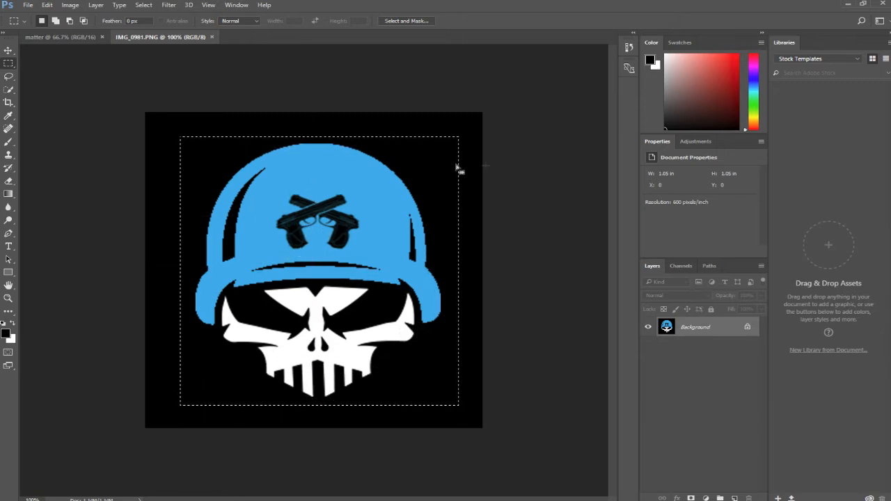
click(47, 5)
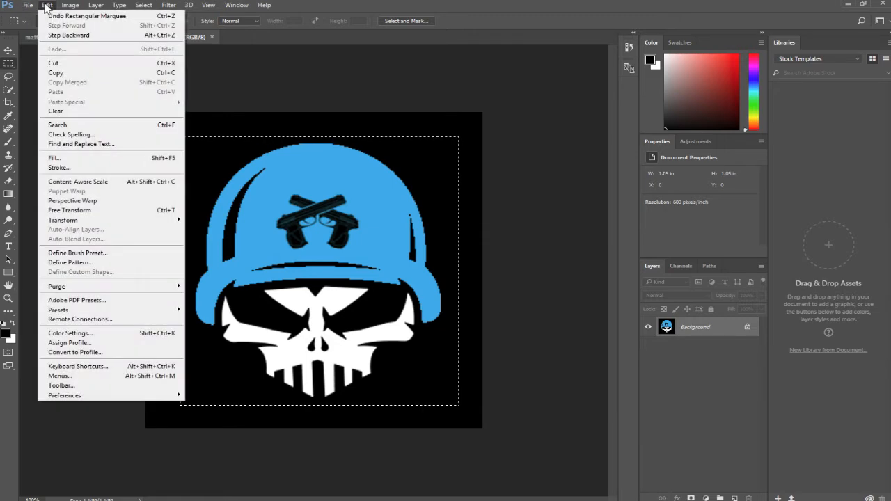
click(54, 63)
Draw a rectangular marquee across the emptied white area, shift it, and deselect
drag(335, 229, 264, 215)
drag(159, 125, 378, 269)
mouse_move(203, 217)
mouse_down()
mouse_move(342, 338)
mouse_move(155, 263)
mouse_up()
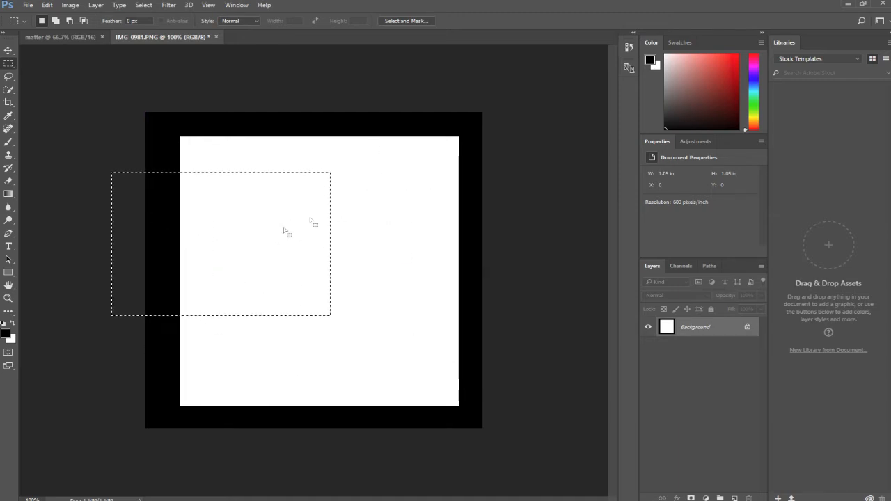
click(521, 235)
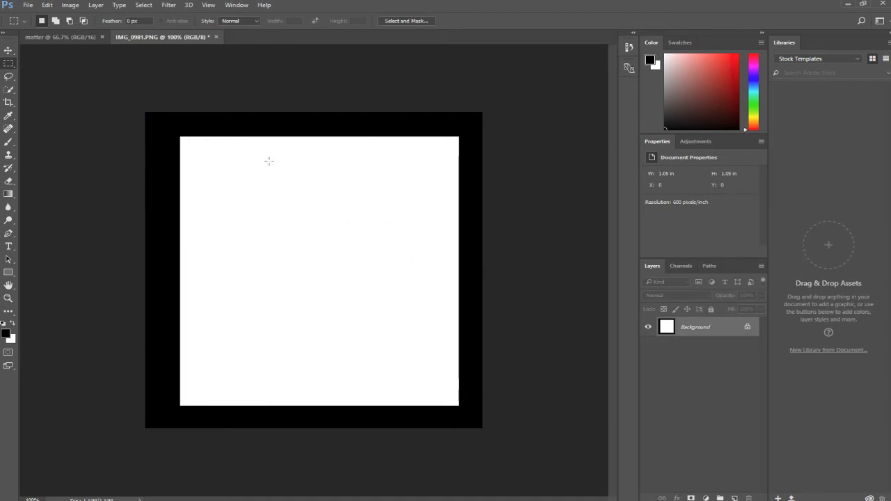
Paste the cut logo back at a freehand lasso selection in the white area, and lasso a small area over the crossed pistols
click(9, 77)
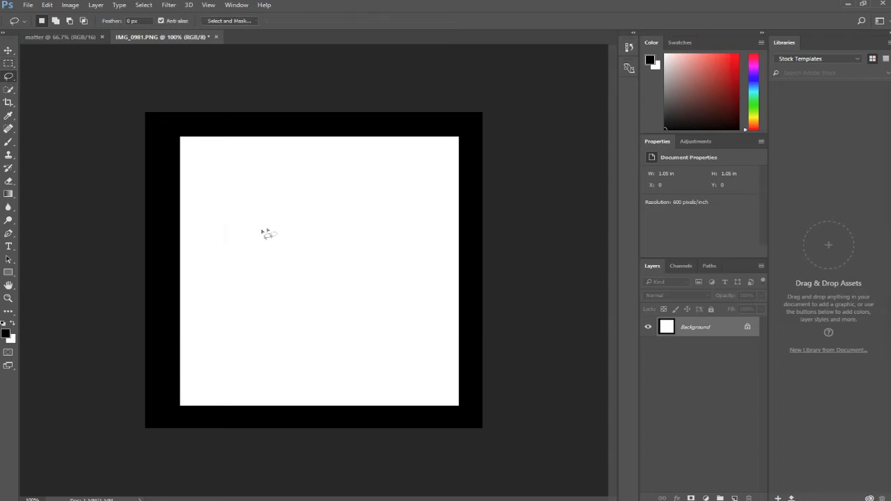
mouse_move(311, 242)
mouse_down()
mouse_move(336, 355)
mouse_move(270, 331)
mouse_move(217, 250)
mouse_move(215, 183)
mouse_move(297, 173)
mouse_move(351, 199)
mouse_move(359, 241)
mouse_move(398, 327)
mouse_up()
drag(344, 341, 348, 341)
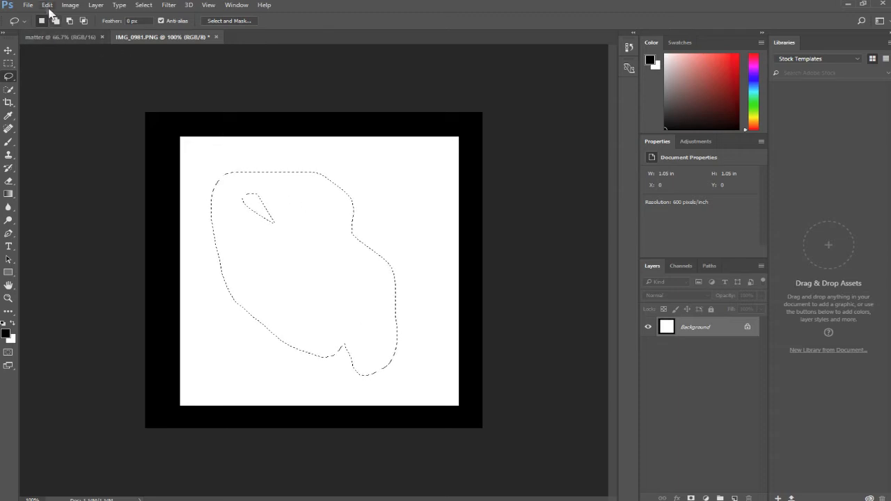
click(48, 6)
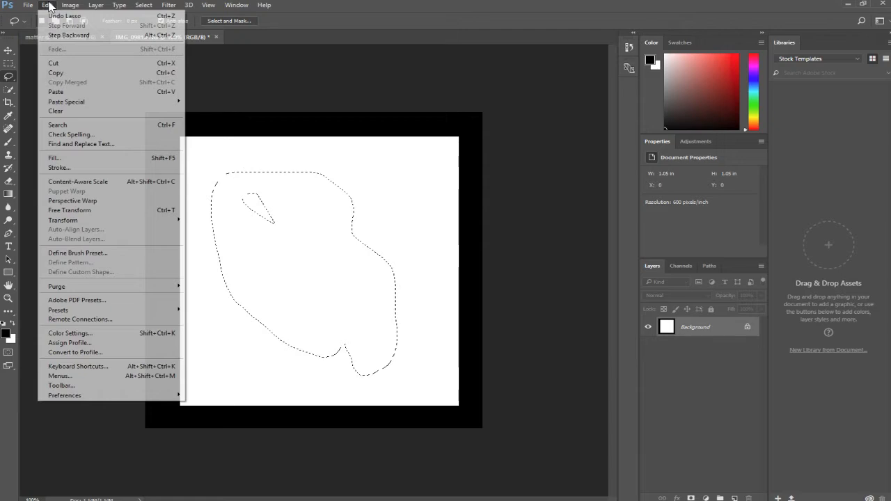
click(86, 91)
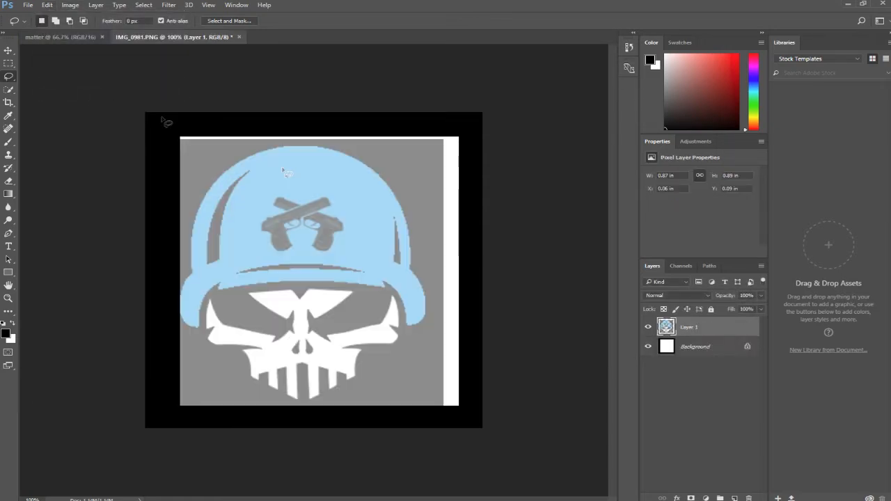
mouse_move(277, 222)
mouse_down()
mouse_move(355, 223)
mouse_move(299, 237)
mouse_move(280, 225)
mouse_up()
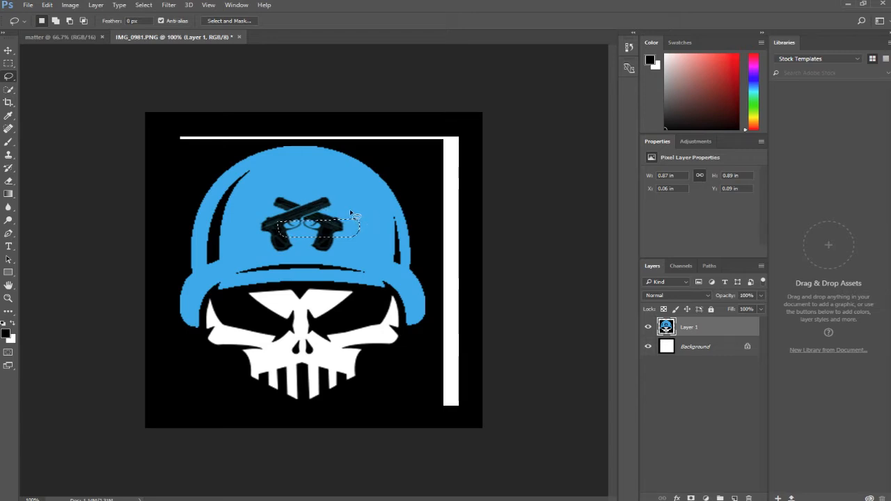
Try to draw a straight-edged selection around the crossed pistols with the Polygonal Lasso tool
click(7, 75)
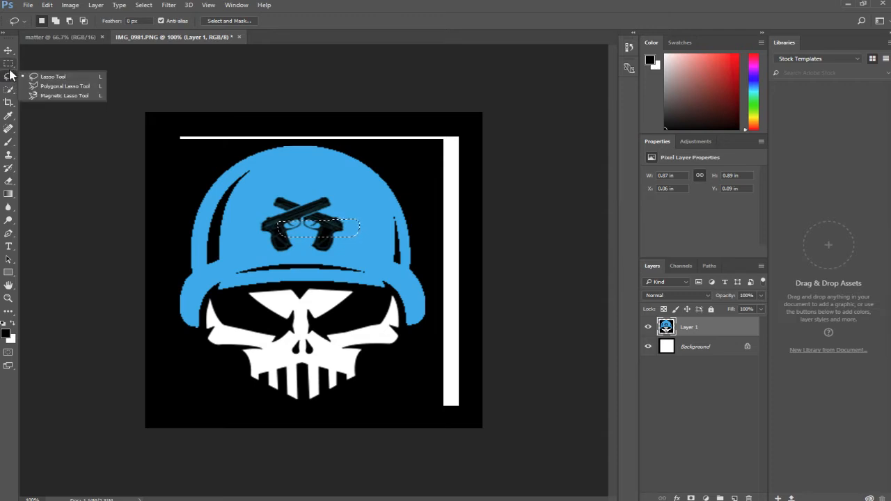
click(8, 63)
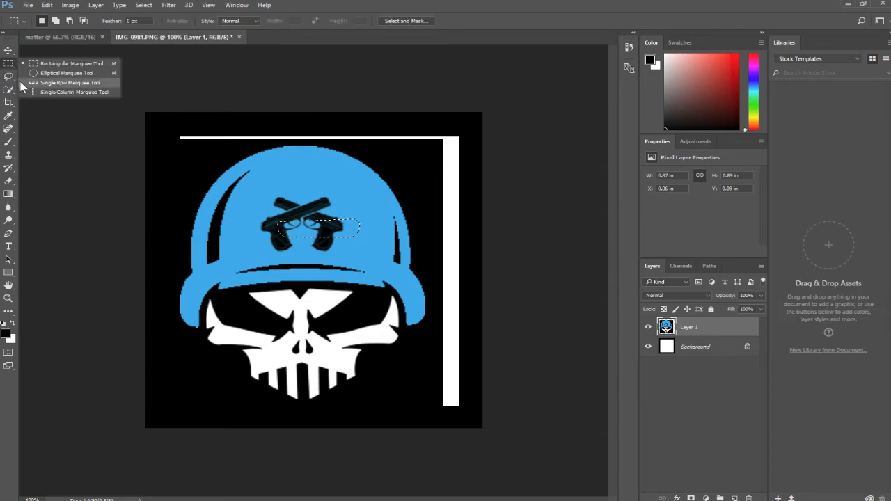
click(10, 77)
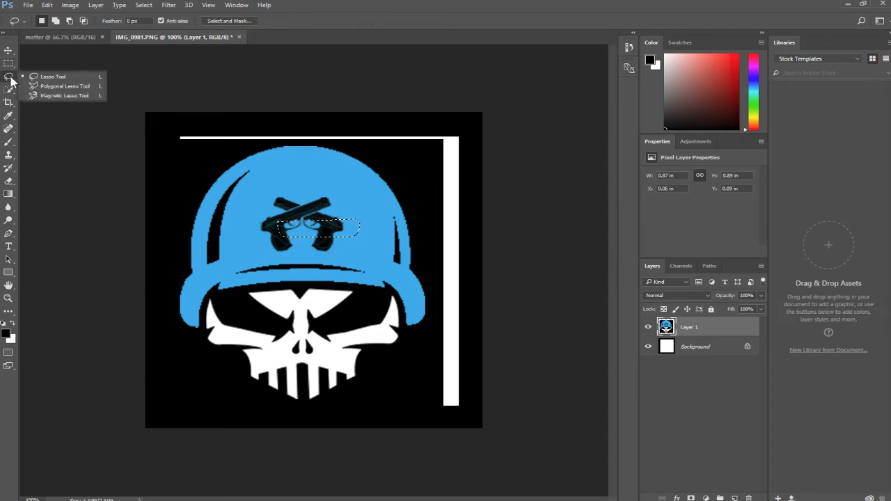
click(64, 86)
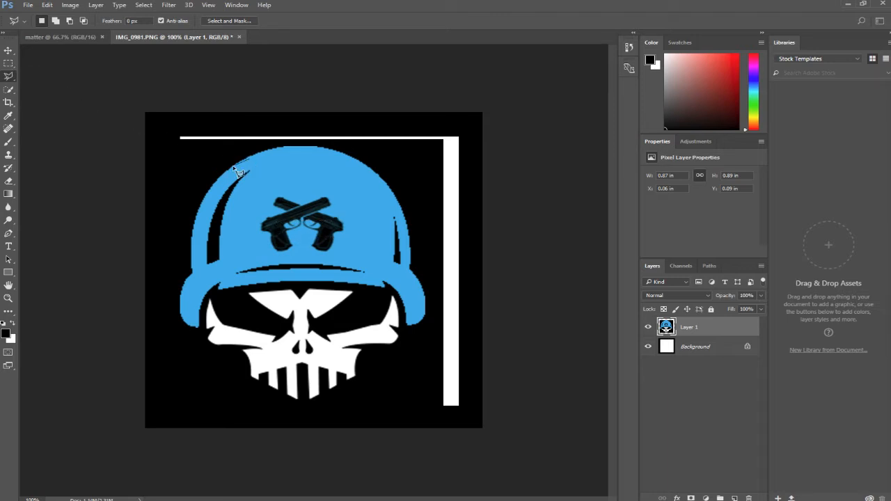
click(284, 202)
click(290, 181)
click(326, 204)
click(271, 231)
click(340, 241)
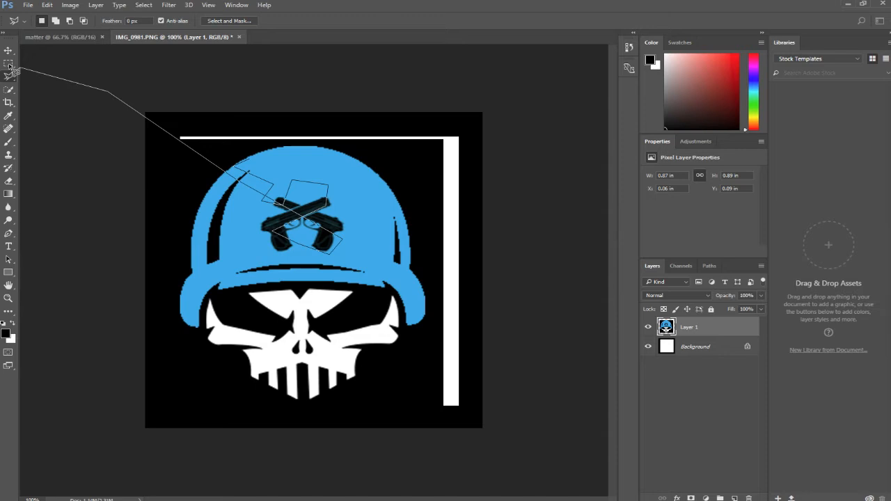
click(226, 292)
click(338, 161)
click(191, 99)
click(517, 331)
click(495, 130)
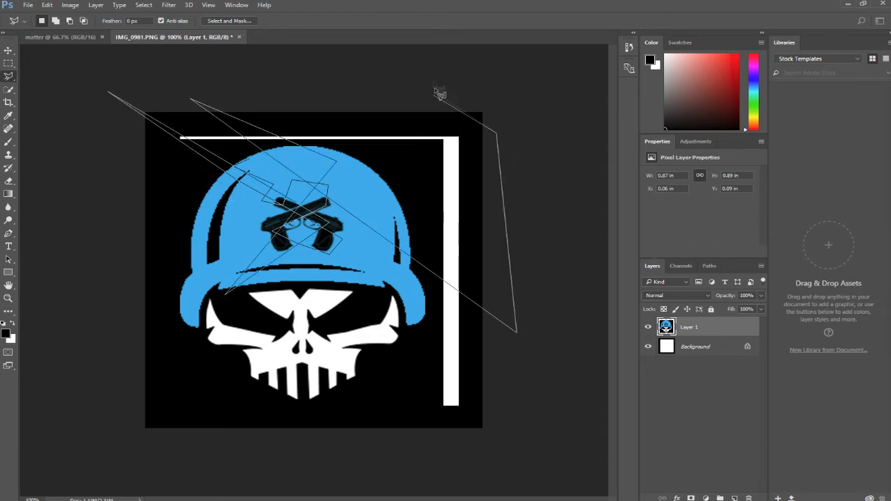
key(Escape)
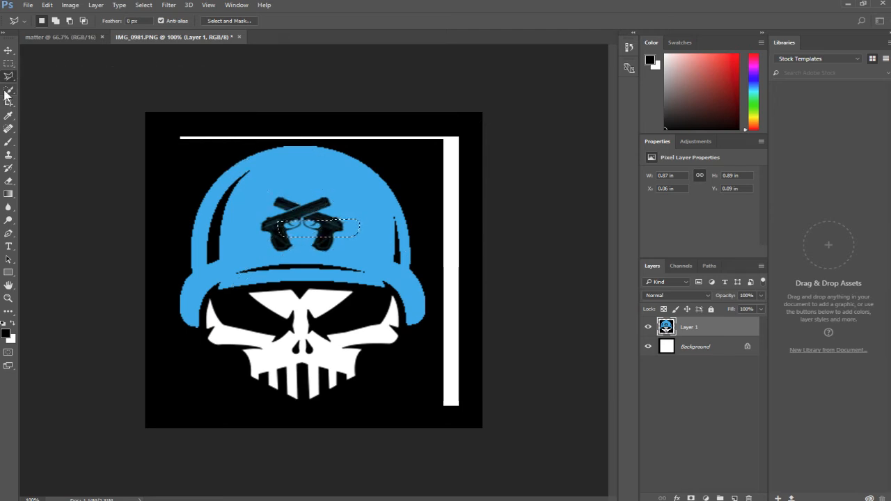
Select the pasted logo area with the Quick Selection tool
click(8, 91)
click(237, 175)
mouse_move(346, 205)
mouse_down()
mouse_move(318, 241)
mouse_move(373, 263)
mouse_move(307, 299)
mouse_move(303, 204)
mouse_move(256, 171)
mouse_move(367, 215)
mouse_move(429, 278)
mouse_move(438, 247)
mouse_move(457, 274)
mouse_move(351, 202)
mouse_move(462, 186)
mouse_move(432, 180)
mouse_move(403, 156)
mouse_move(352, 145)
mouse_move(232, 164)
mouse_move(192, 221)
mouse_move(214, 251)
mouse_move(286, 297)
mouse_move(249, 306)
mouse_move(302, 283)
mouse_move(267, 294)
mouse_move(238, 329)
mouse_move(222, 322)
mouse_move(189, 346)
mouse_move(268, 381)
mouse_move(371, 346)
mouse_up()
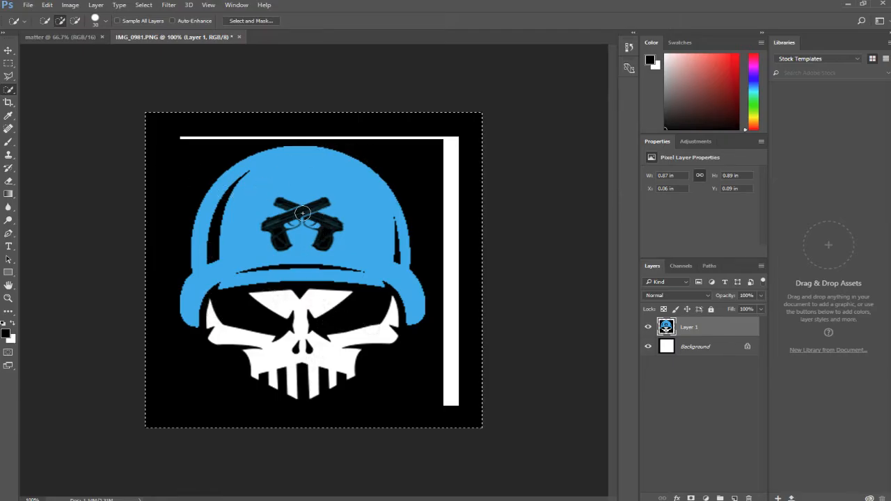
click(270, 242)
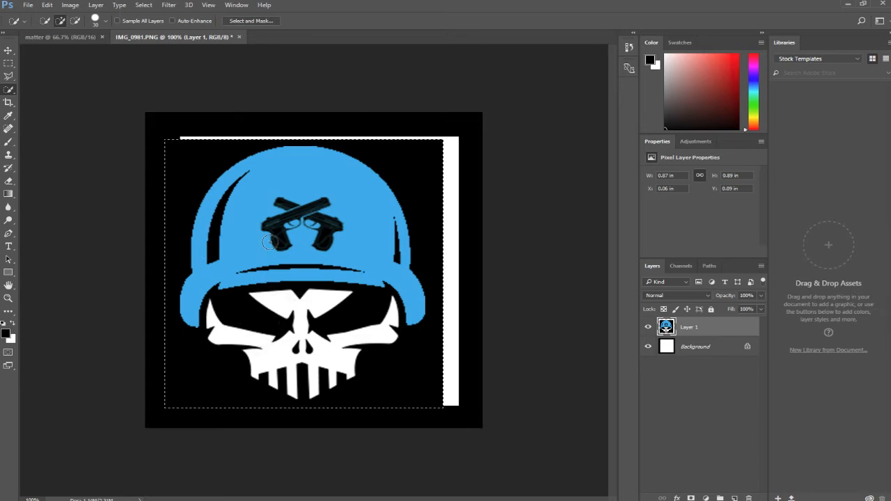
Crop the image with the frame extended well beyond the logo's upper-left corner, adding white canvas there, and apply it
click(8, 104)
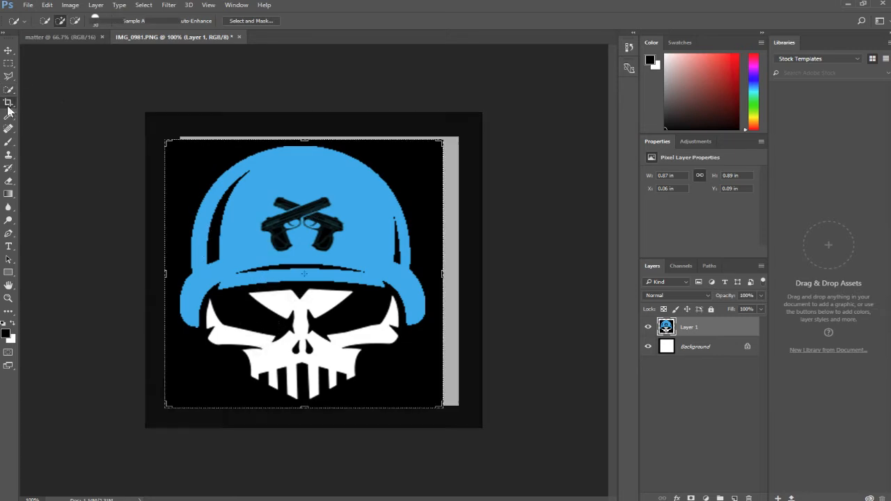
drag(166, 141, 153, 93)
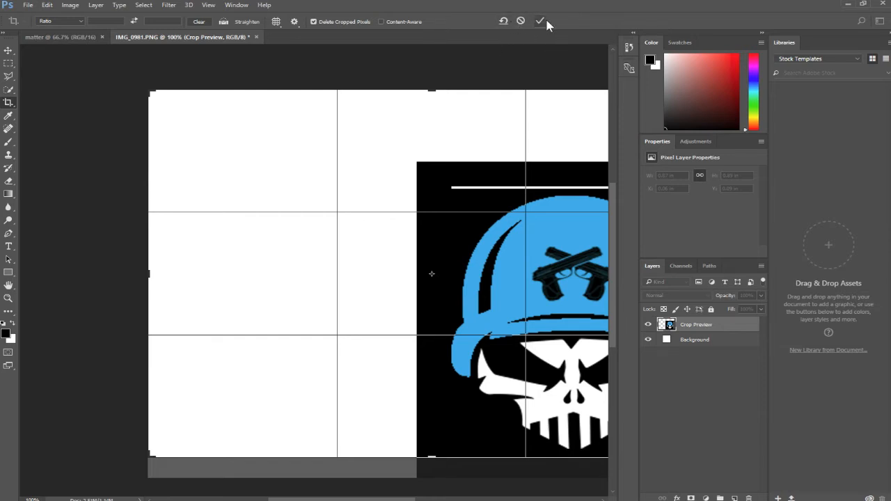
click(520, 21)
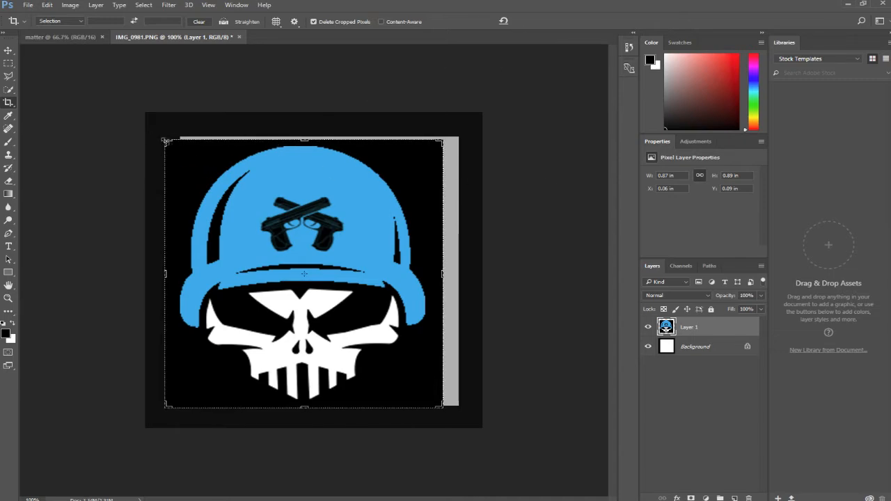
drag(167, 142, 30, 91)
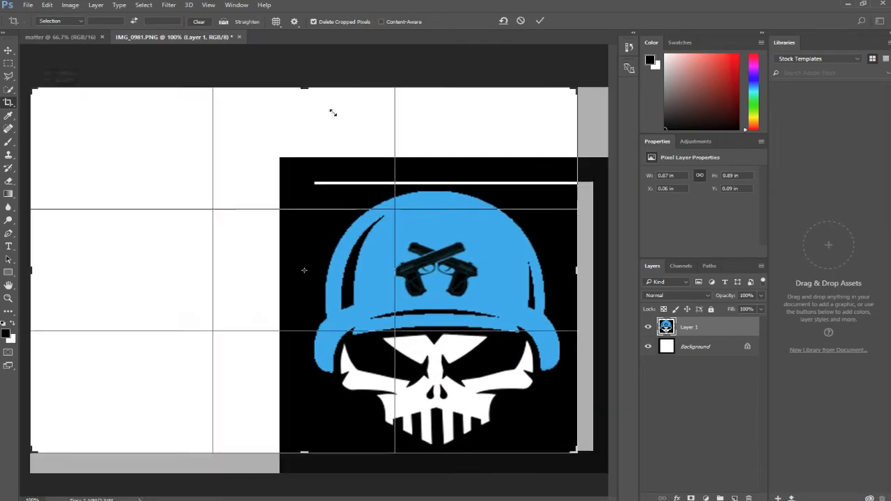
click(540, 22)
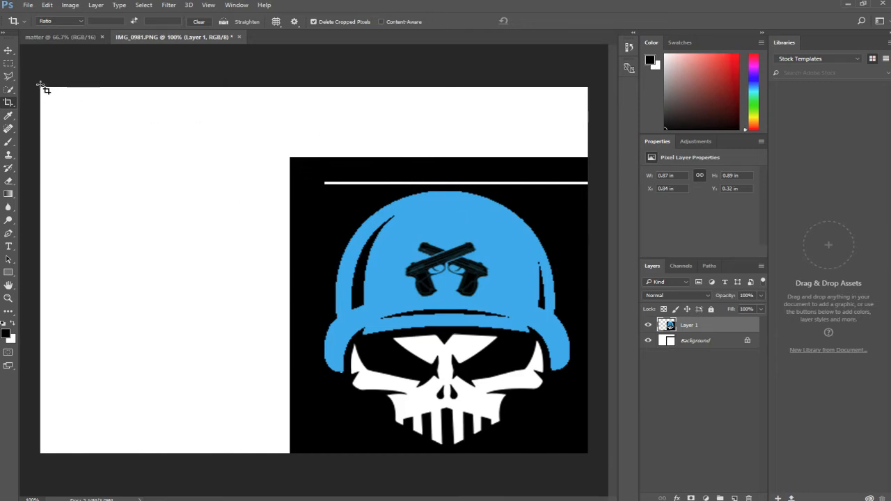
Crop the image with the frame's upper-left corner pulled inward to just above the logo's black background, and apply it
mouse_move(46, 93)
mouse_down()
mouse_move(195, 167)
mouse_move(62, 80)
mouse_move(45, 91)
mouse_up()
drag(44, 89, 59, 119)
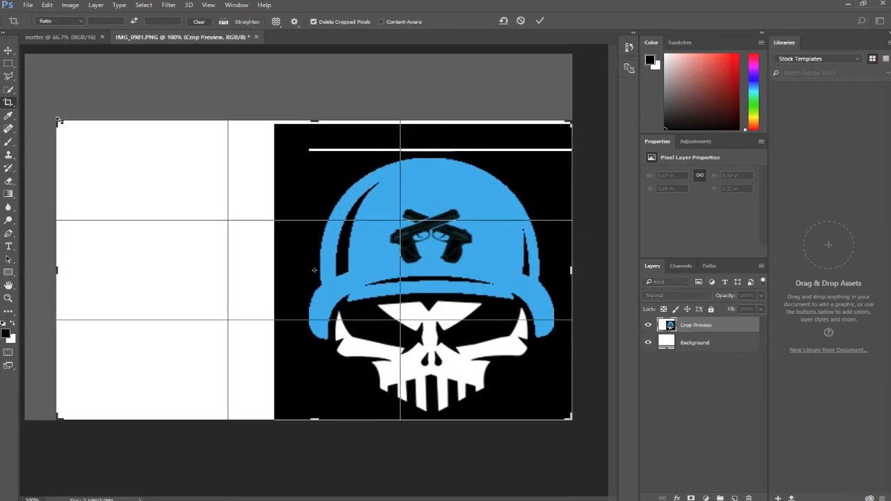
click(538, 21)
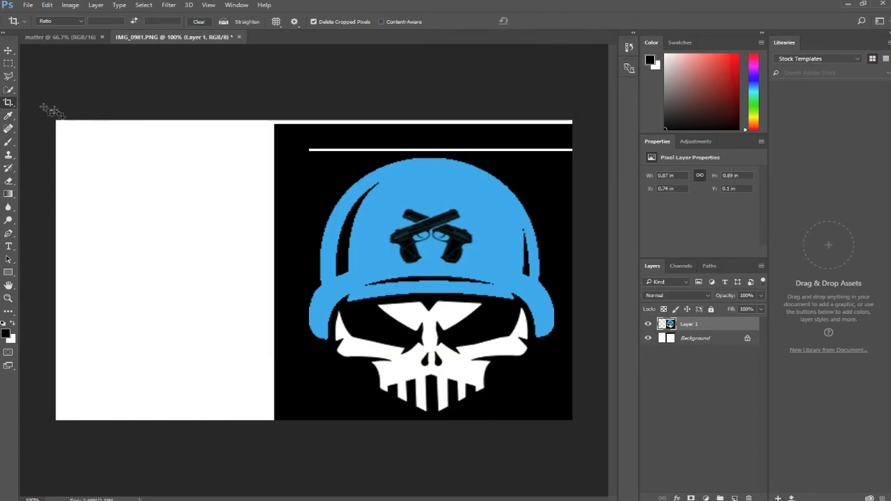
Crop to a blank white area beyond the image's right edge, leaving the logo outside the frame, and apply it
click(7, 104)
drag(54, 122, 512, 121)
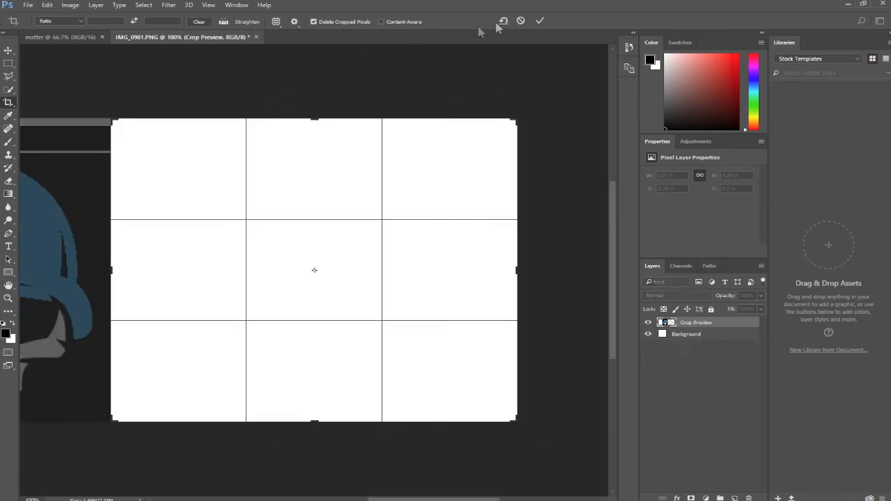
click(540, 20)
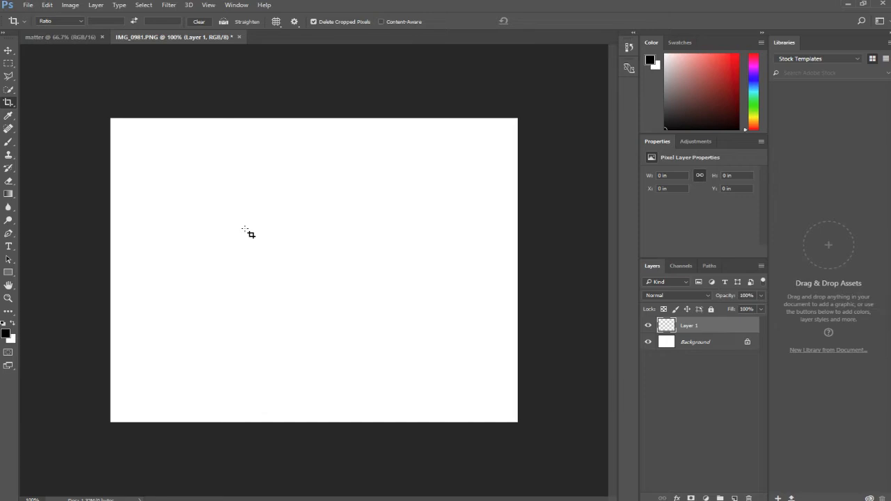
click(8, 103)
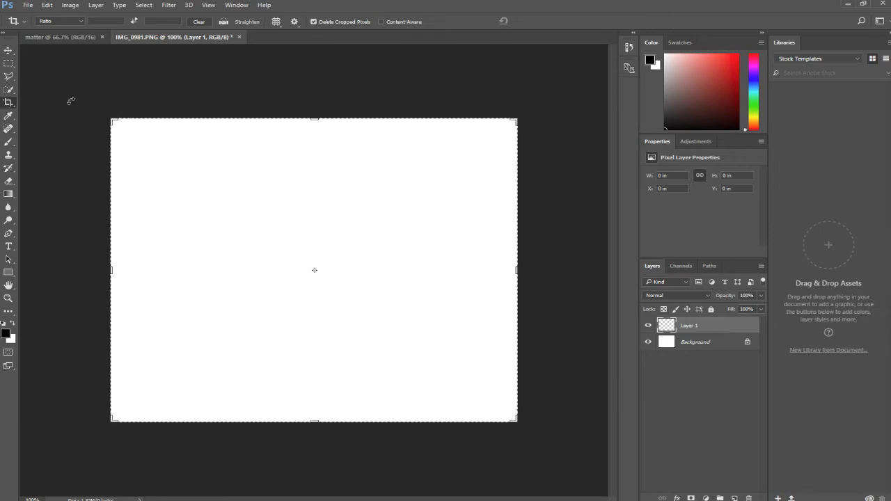
drag(113, 121, 197, 104)
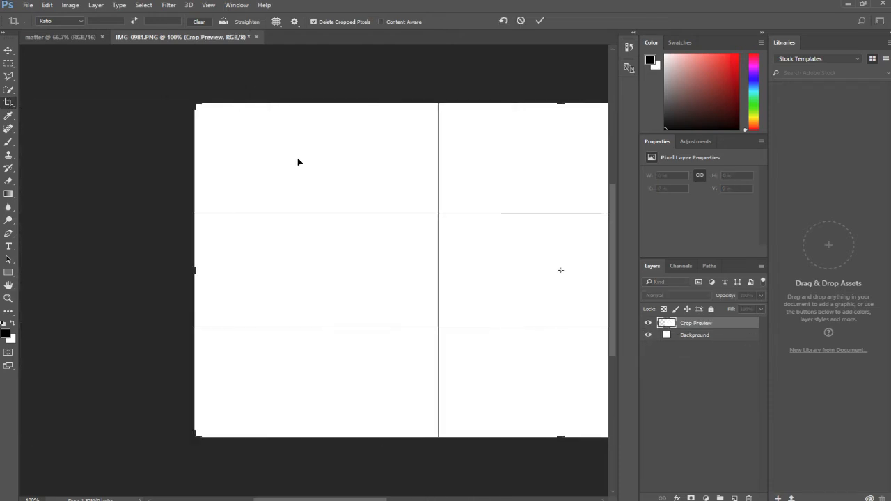
scroll(438, 203, down, 3)
scroll(394, 434, up, 2)
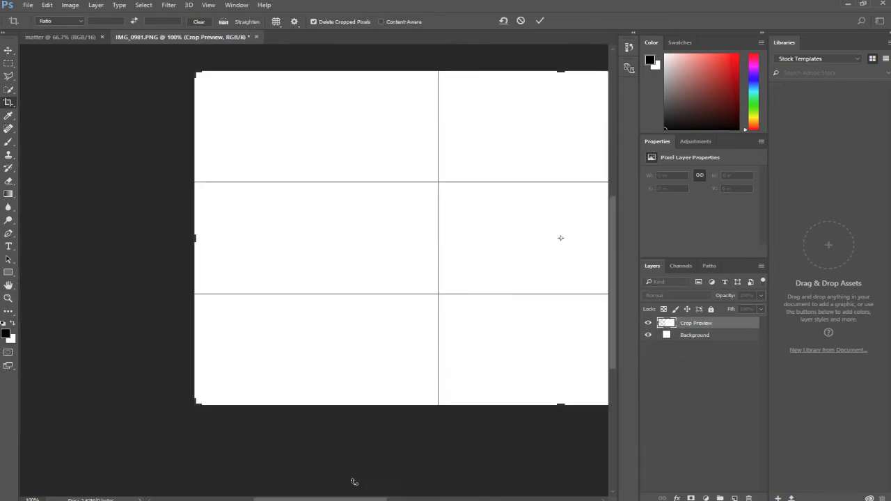
scroll(329, 499, right, 5)
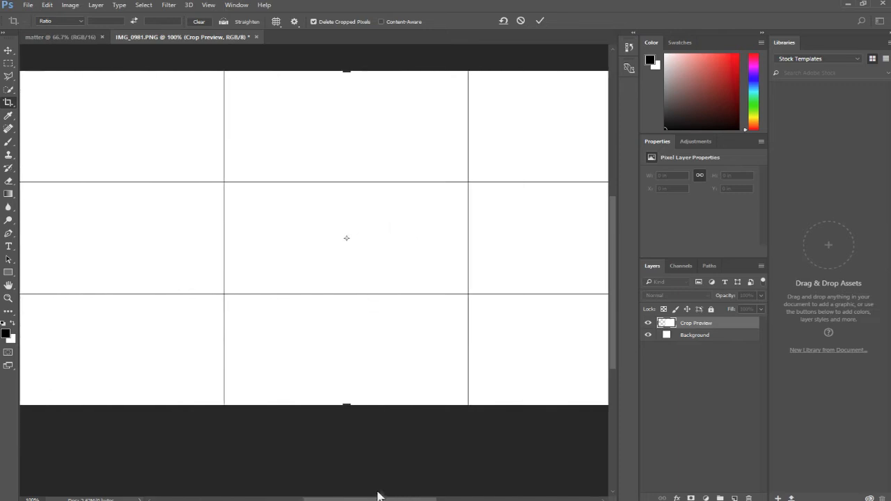
scroll(398, 430, down, 3)
scroll(400, 425, up, 5)
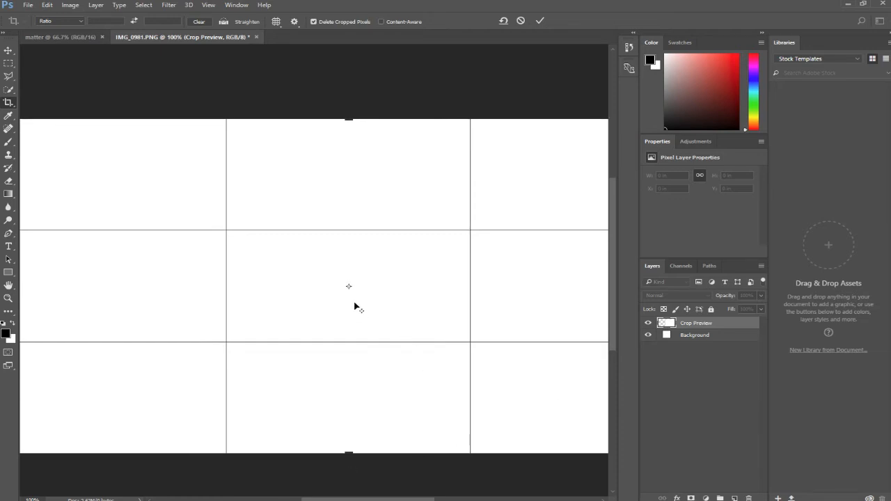
scroll(355, 306, down, 7)
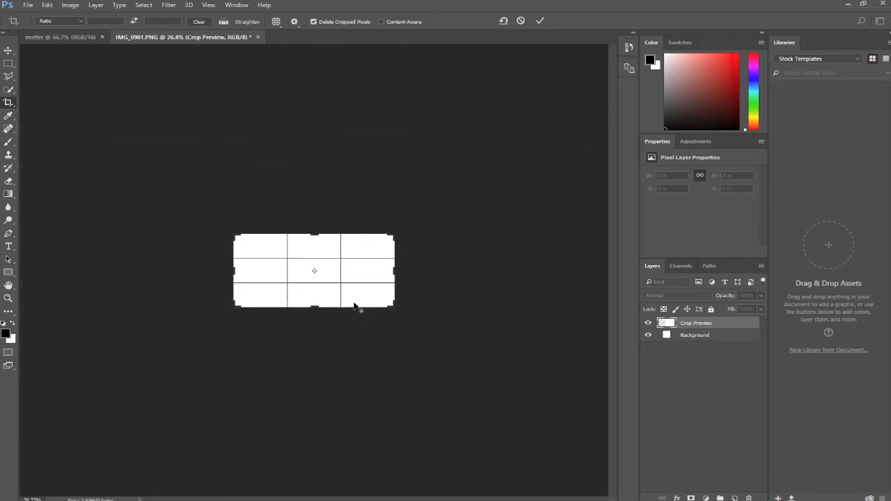
scroll(354, 307, up, 5)
scroll(354, 306, down, 4)
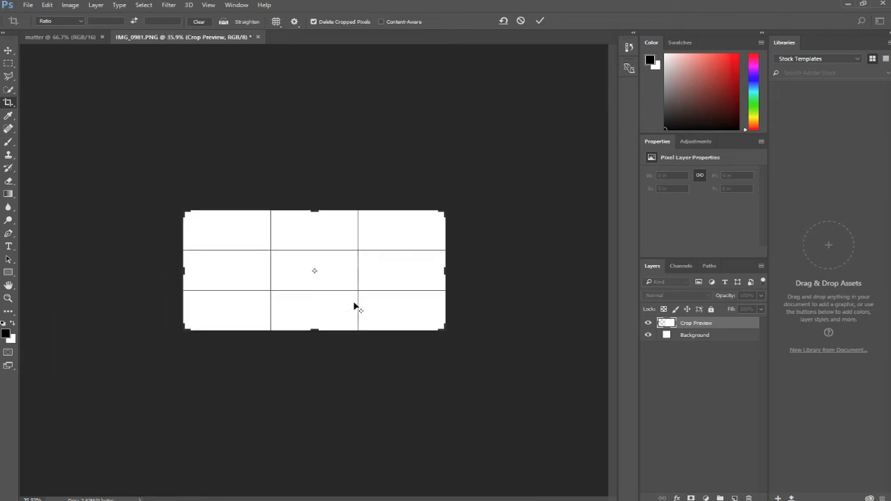
scroll(354, 306, down, 2)
scroll(354, 306, up, 5)
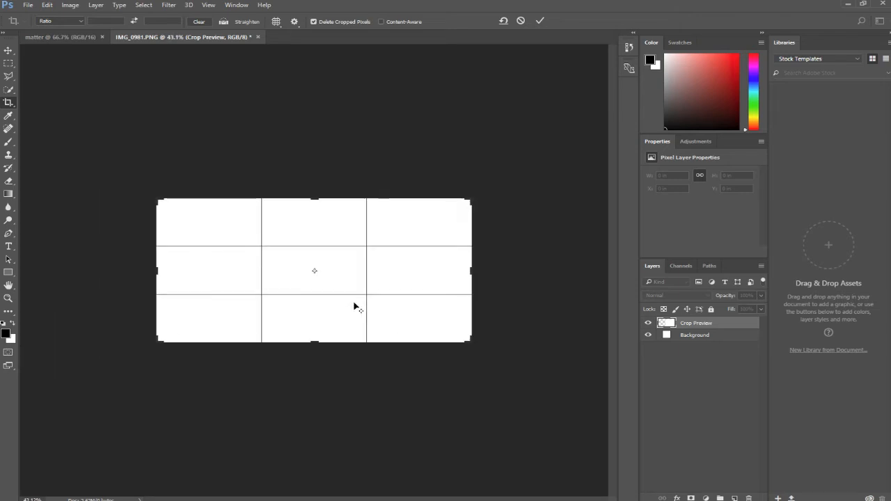
click(70, 37)
click(159, 37)
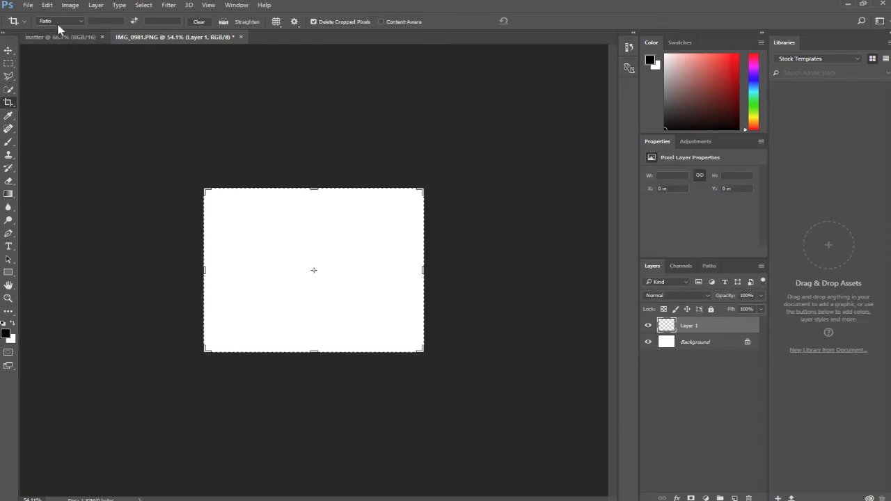
Open the banner image IMG_0985 from the 2016-12 pictures folder
click(28, 5)
click(39, 26)
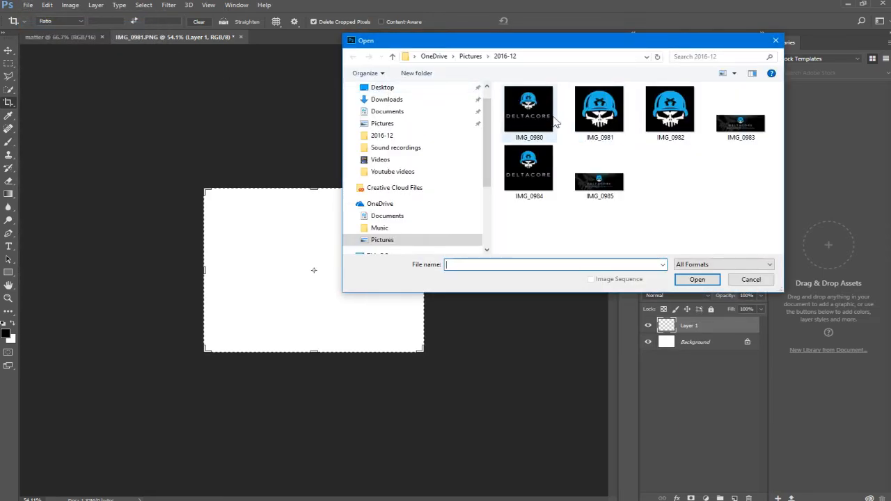
double_click(581, 183)
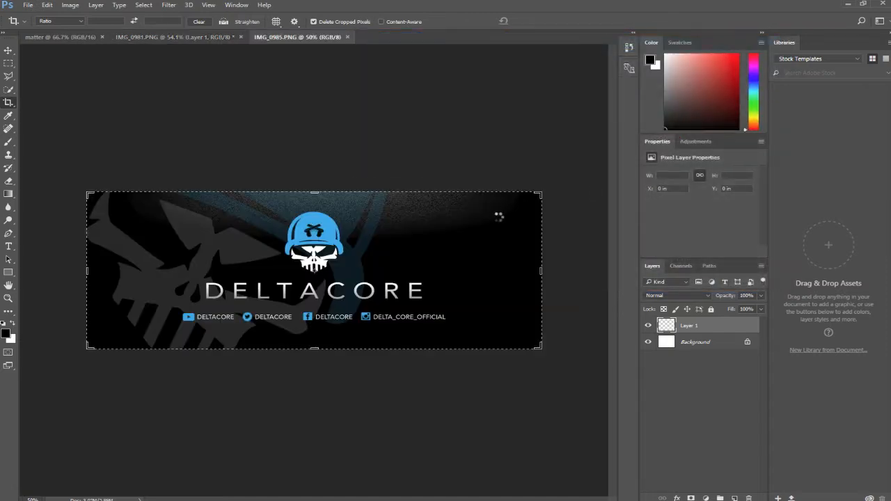
Crop narrow strips off the banner's top and bottom edges, keeping its full width, and apply the crop
mouse_move(87, 193)
mouse_down()
mouse_move(98, 202)
mouse_move(88, 201)
mouse_up()
drag(315, 341, 316, 334)
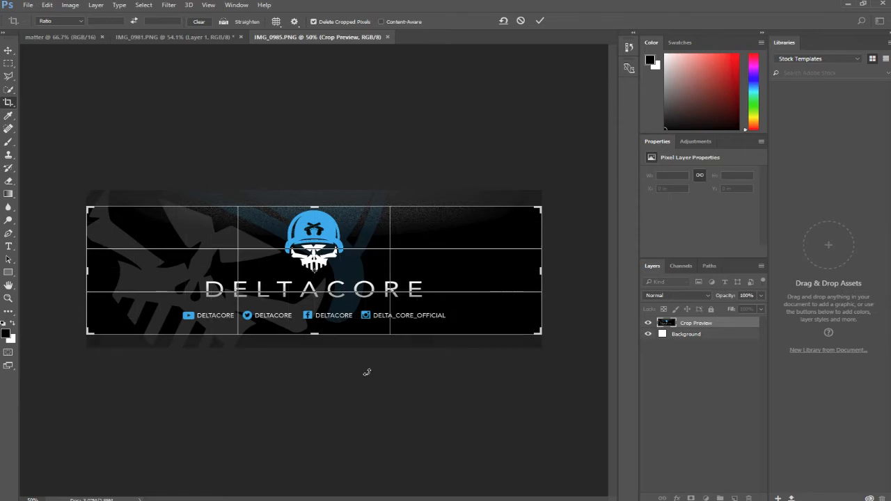
click(540, 22)
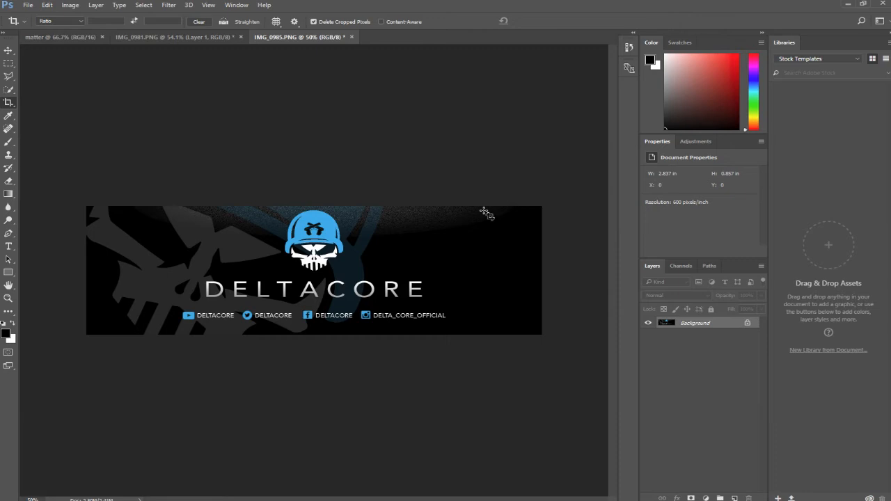
Sample the helmet's blue with the Eyedropper, and pick up a dark navy from the background beside the skull
click(9, 116)
drag(327, 223, 330, 228)
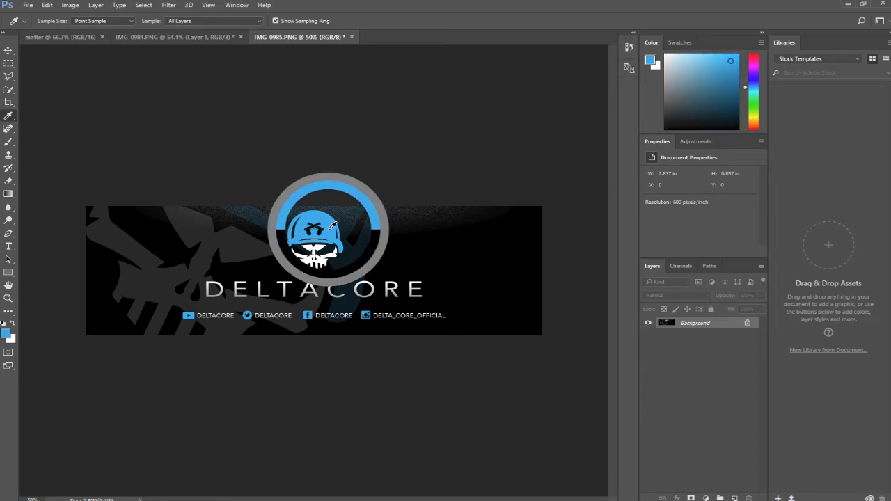
drag(330, 228, 330, 228)
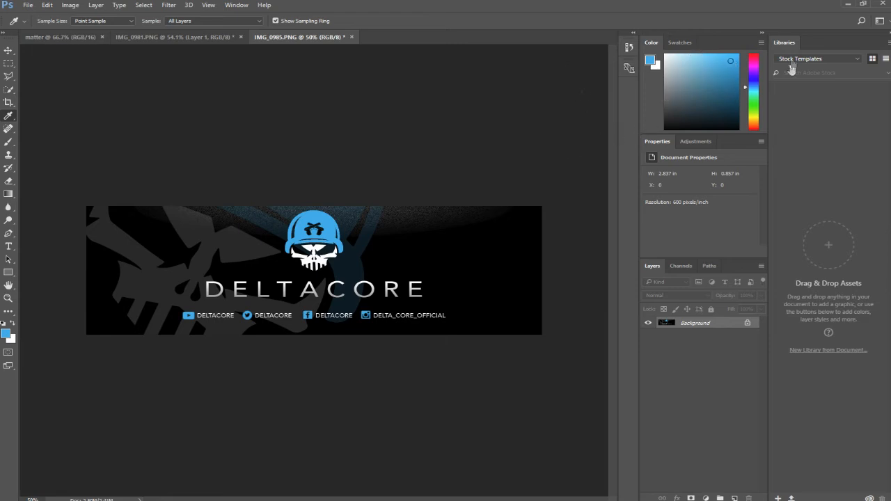
drag(342, 263, 340, 199)
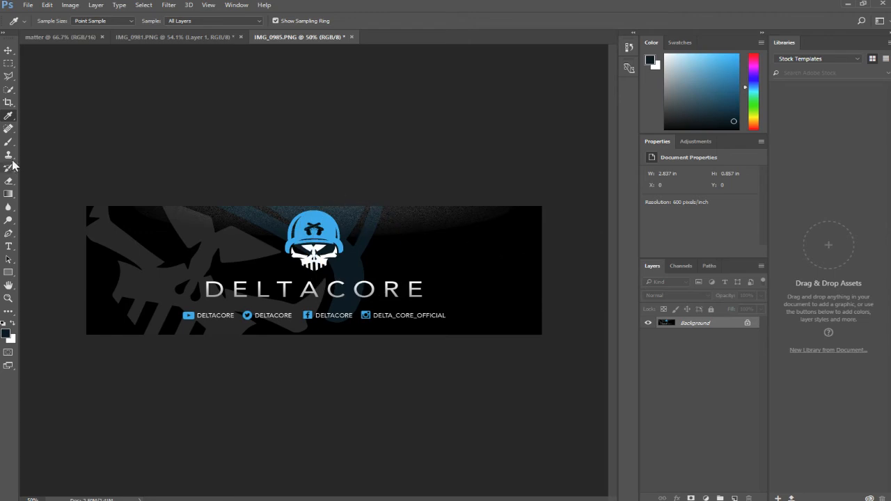
Brush over the large grey skull shape in the banner's background with the Spot Healing Brush in Content-Aware mode
click(8, 128)
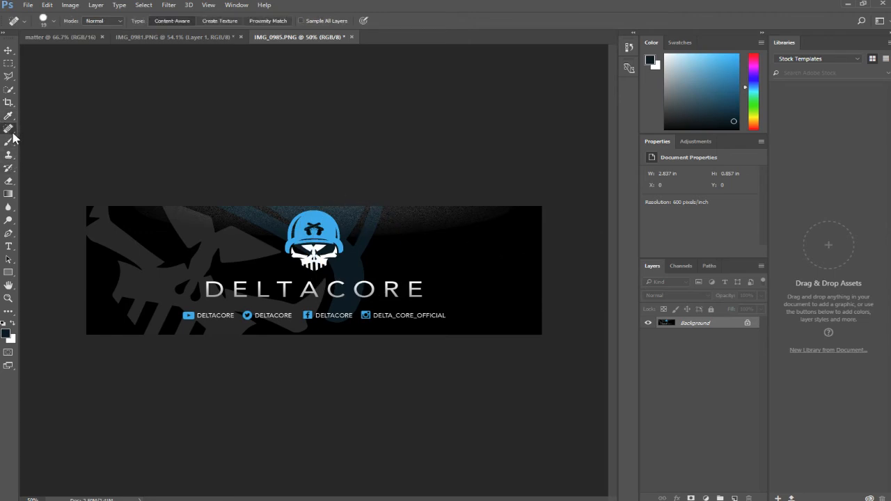
right_click(8, 130)
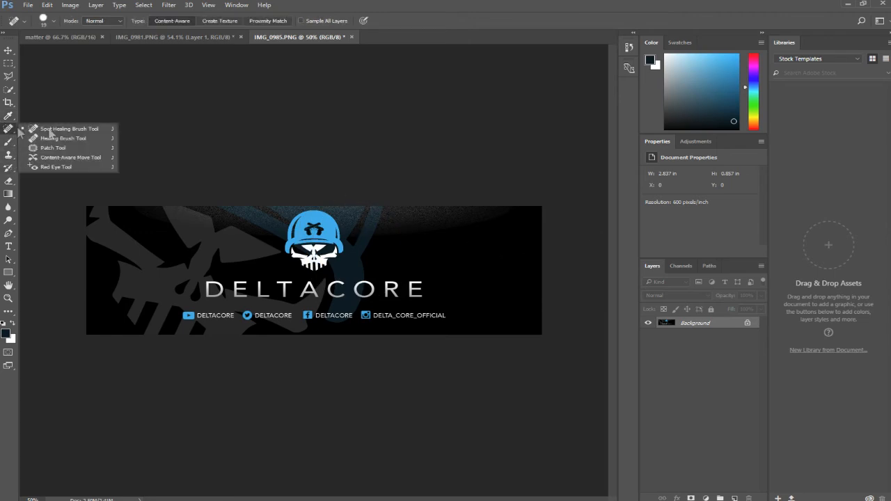
click(101, 128)
scroll(317, 250, up, 3)
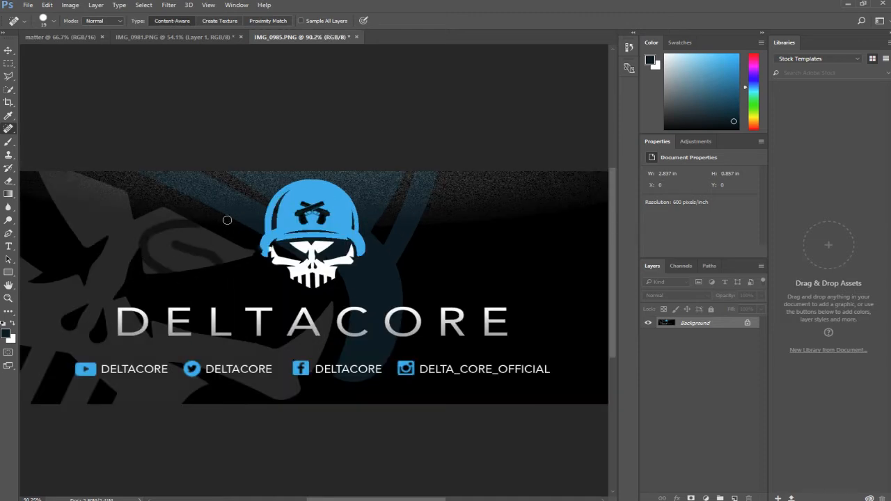
mouse_move(98, 234)
mouse_down()
mouse_move(103, 262)
mouse_move(127, 234)
mouse_move(205, 230)
mouse_up()
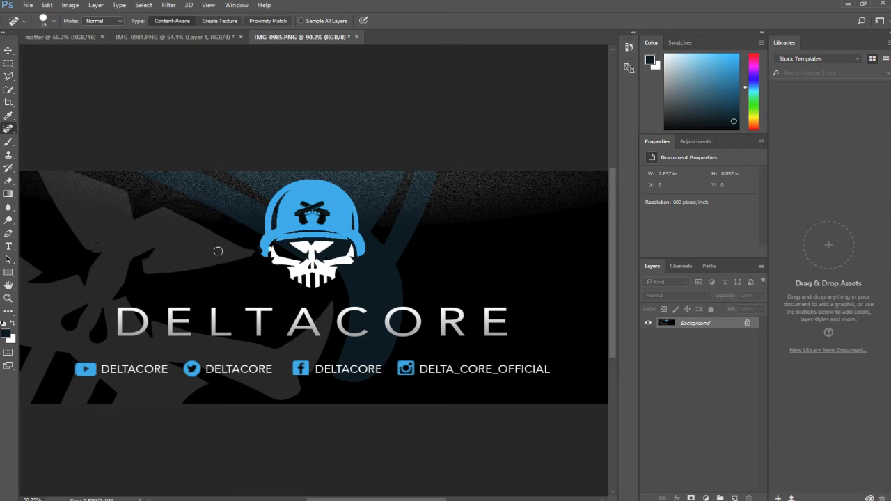
scroll(212, 251, up, 1)
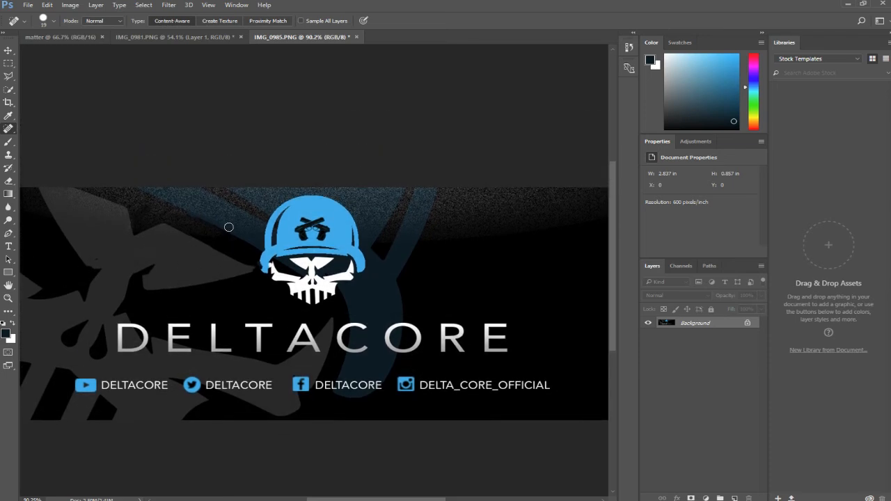
scroll(229, 226, down, 3)
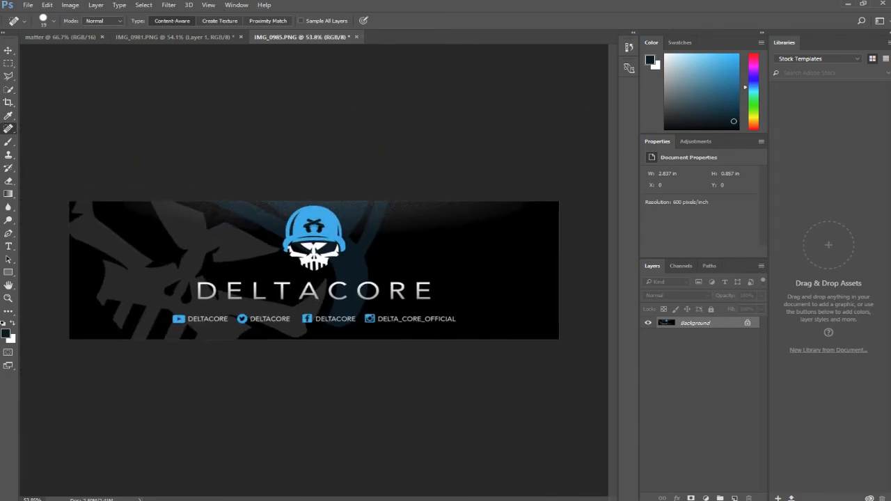
Paint the sampled dark colour over the crossed pistols and the surrounding helmet area with the Brush tool at 100% opacity
click(9, 143)
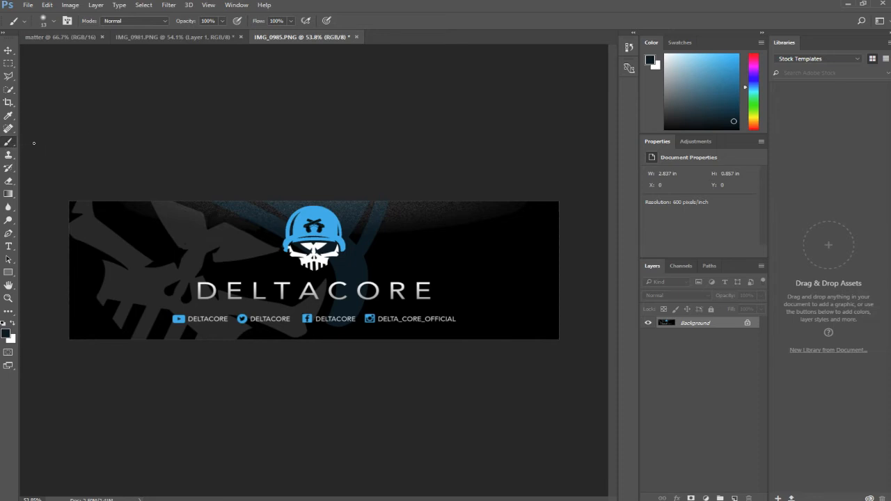
click(10, 155)
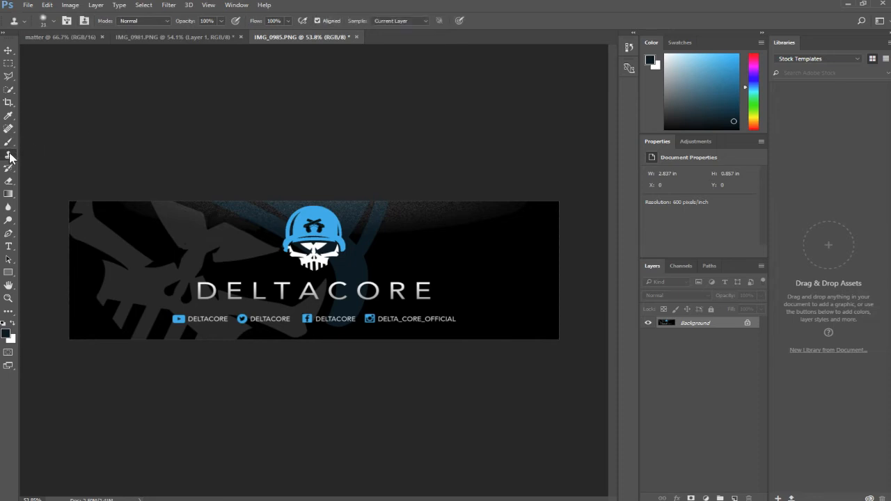
click(8, 142)
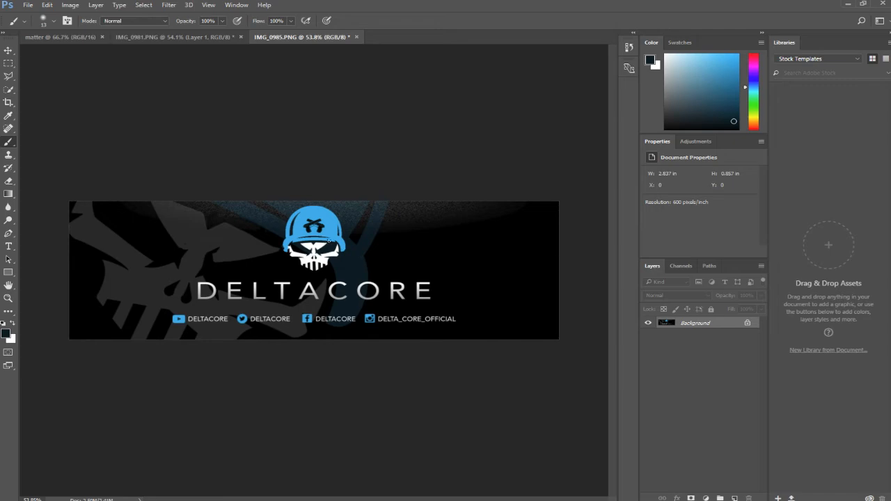
scroll(331, 245, up, 8)
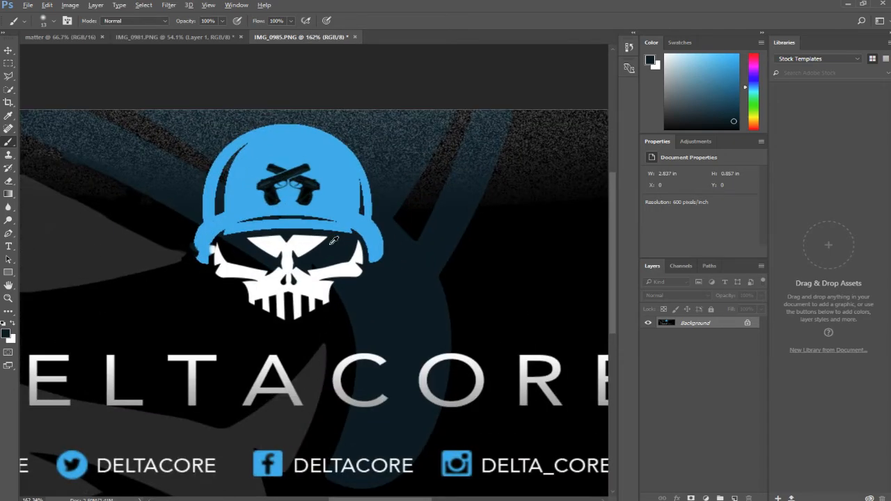
mouse_move(338, 139)
mouse_down()
mouse_move(353, 186)
mouse_move(314, 161)
mouse_move(348, 181)
mouse_move(367, 177)
mouse_move(265, 165)
mouse_move(315, 167)
mouse_move(350, 188)
mouse_move(206, 147)
mouse_move(278, 139)
mouse_move(231, 135)
mouse_move(230, 146)
mouse_move(217, 148)
mouse_move(265, 182)
mouse_move(273, 172)
mouse_move(246, 170)
mouse_move(265, 136)
mouse_move(247, 141)
mouse_move(240, 128)
mouse_move(343, 152)
mouse_move(310, 150)
mouse_up()
scroll(294, 149, down, 2)
scroll(296, 147, down, 2)
scroll(296, 146, down, 2)
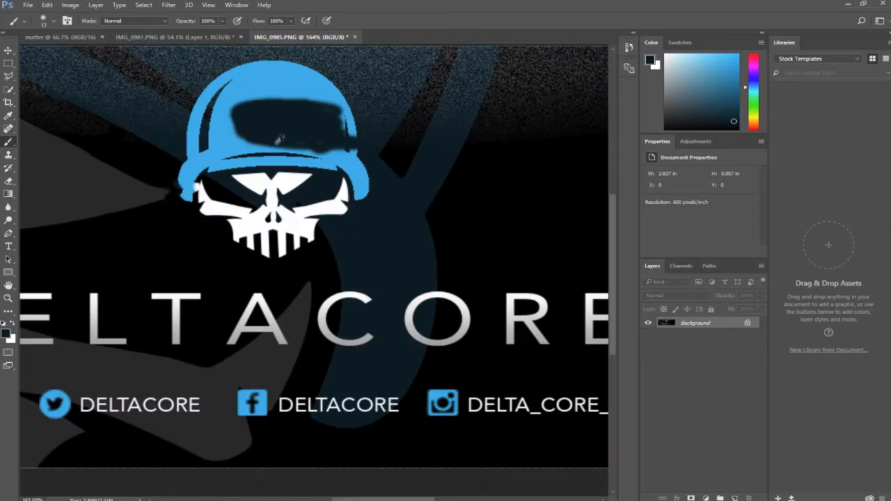
Lower the brush opacity to 16%, sample the helmet's blue, and paint it over the dark patch and the background beside the helmet
click(222, 21)
drag(221, 32, 181, 40)
alt+click(270, 84)
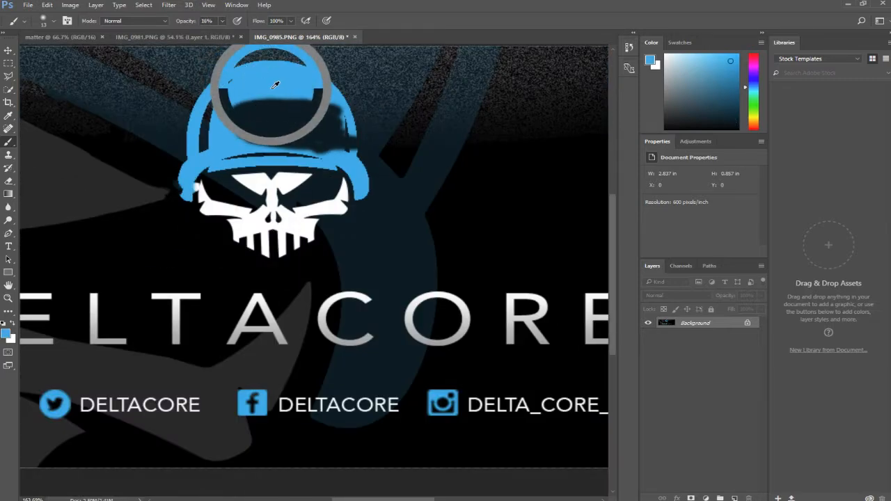
mouse_move(257, 86)
mouse_down()
mouse_move(379, 119)
mouse_move(332, 130)
mouse_move(331, 95)
mouse_move(305, 91)
mouse_move(332, 92)
mouse_move(361, 163)
mouse_move(375, 146)
mouse_move(402, 144)
mouse_move(407, 132)
mouse_move(447, 126)
mouse_move(423, 125)
mouse_move(469, 119)
mouse_move(519, 131)
mouse_move(479, 120)
mouse_up()
scroll(400, 141, down, 5)
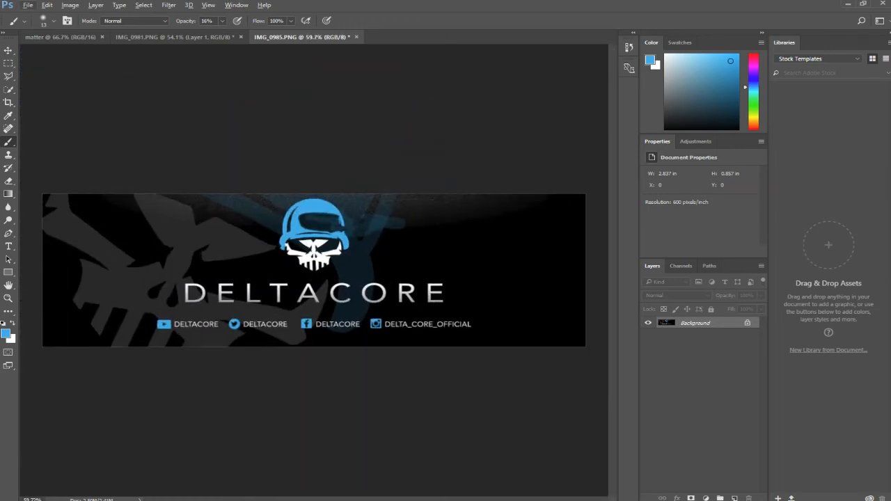
Try to paint on the banner with the Clone Stamp tool without defining a source point
click(6, 157)
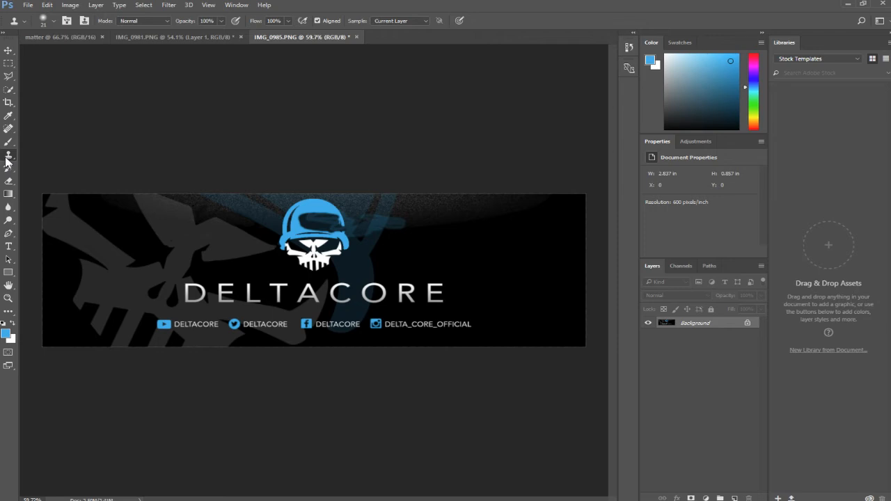
right_click(9, 154)
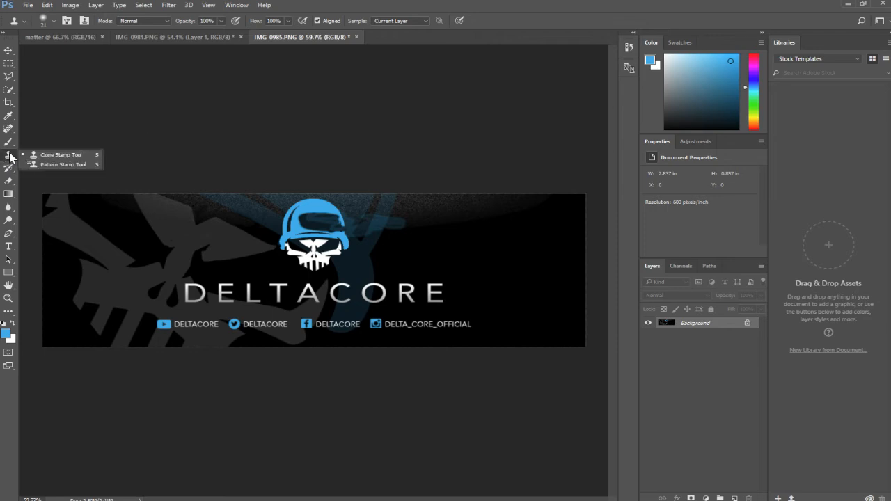
click(95, 89)
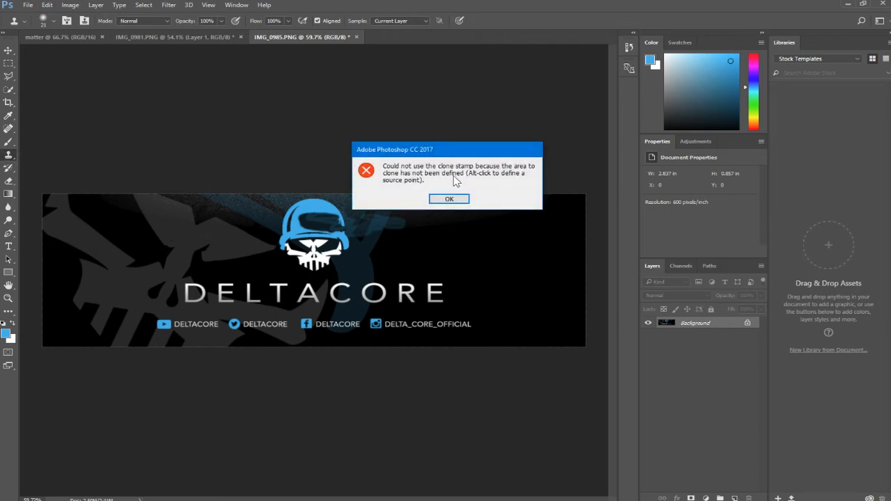
click(439, 199)
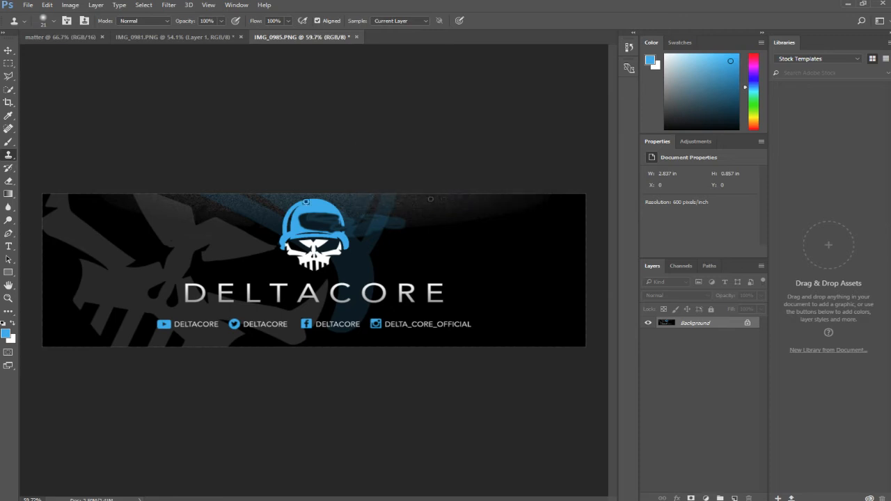
Erase the dark patch on the helmet and strokes forming a smiley beside the logo, using the Eraser at 100% opacity
click(8, 168)
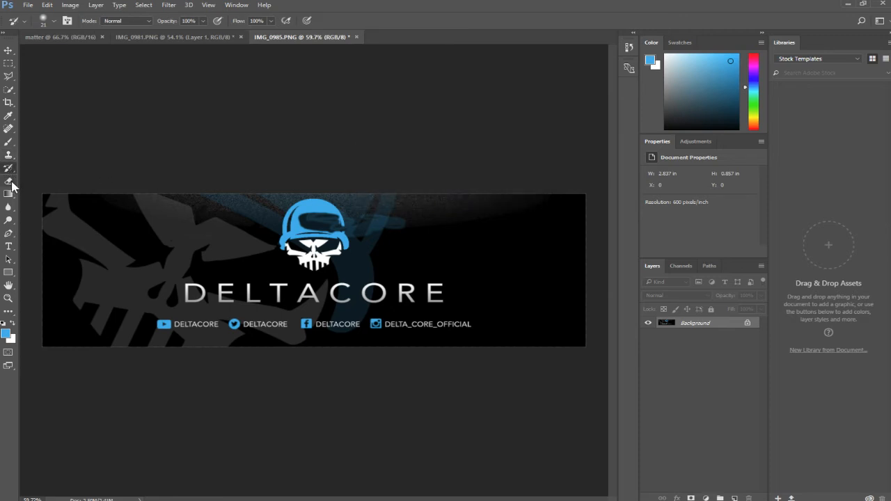
click(9, 181)
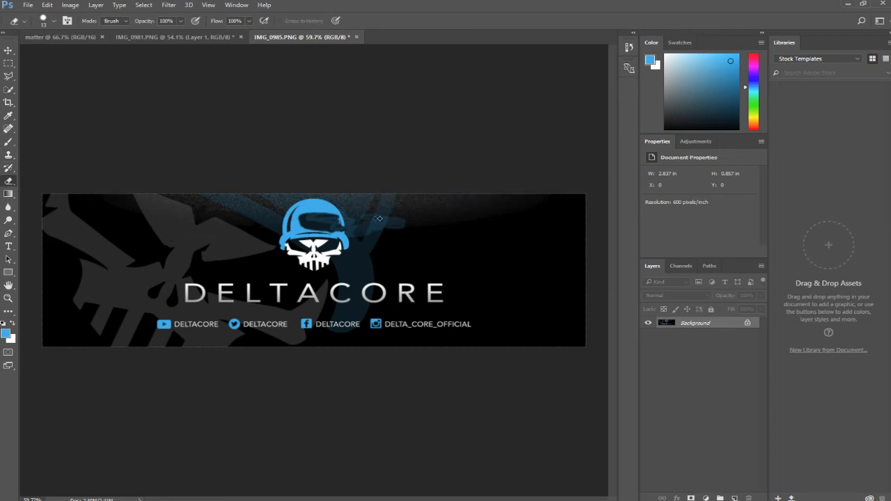
scroll(359, 211, up, 5)
mouse_move(255, 245)
mouse_down()
mouse_move(207, 247)
mouse_move(236, 246)
mouse_move(213, 235)
mouse_move(220, 225)
mouse_move(194, 226)
mouse_move(203, 238)
mouse_move(238, 224)
mouse_move(284, 246)
mouse_up()
scroll(284, 246, down, 5)
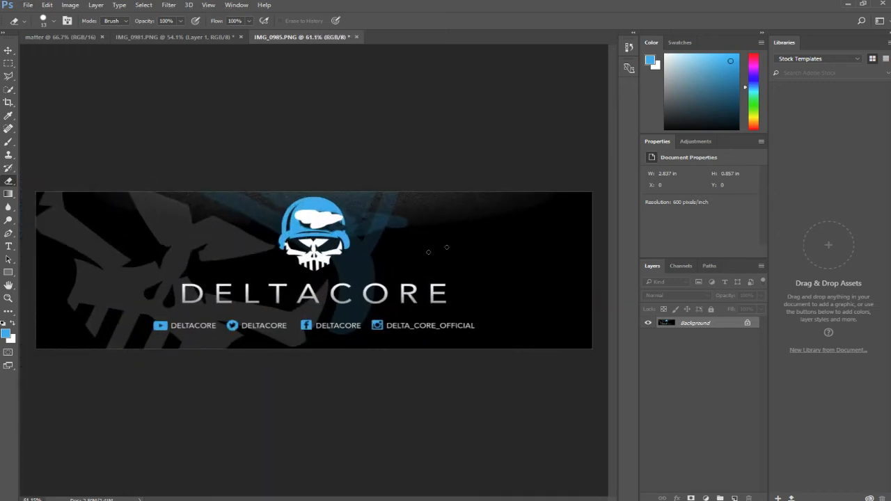
drag(427, 226, 428, 249)
drag(440, 225, 454, 258)
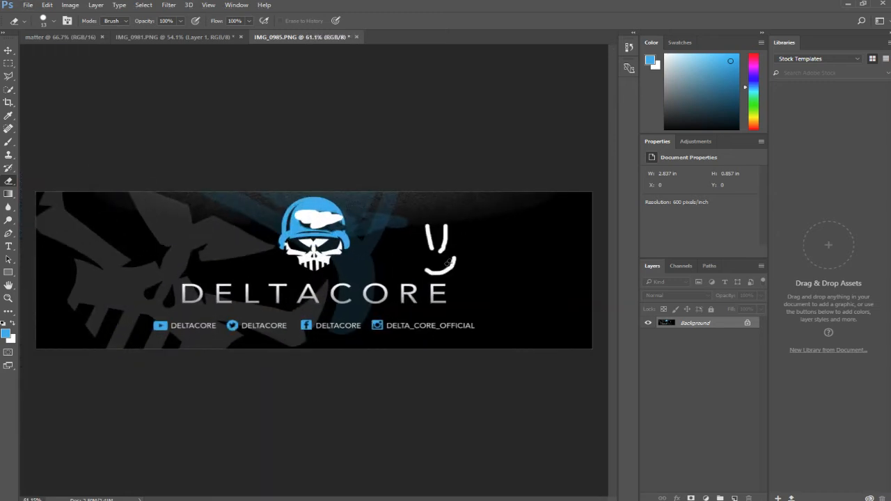
Apply a short blue-to-white linear gradient over the left part of the banner with the Gradient tool, and undo it
click(8, 196)
drag(147, 236, 254, 241)
scroll(212, 216, down, 3)
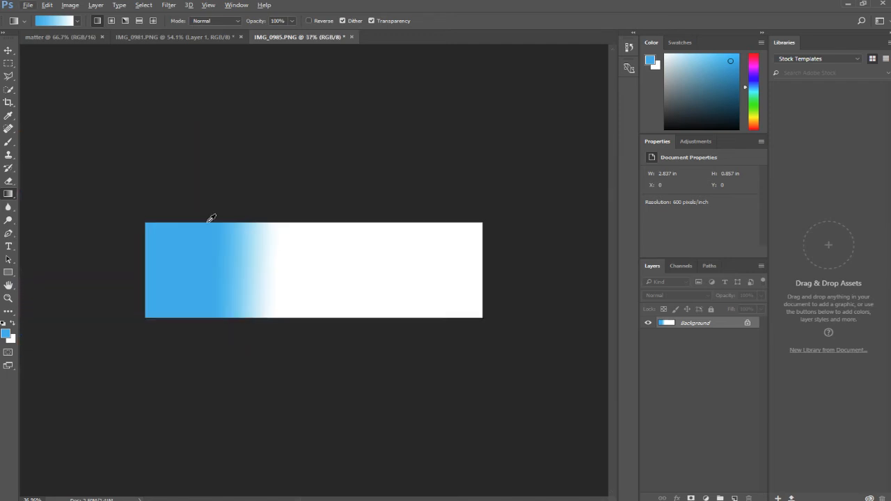
scroll(212, 218, down, 3)
scroll(367, 272, up, 2)
scroll(325, 270, up, 1)
scroll(320, 272, down, 1)
scroll(322, 269, up, 2)
scroll(324, 269, down, 1)
scroll(324, 269, up, 2)
scroll(325, 268, down, 2)
scroll(324, 268, up, 1)
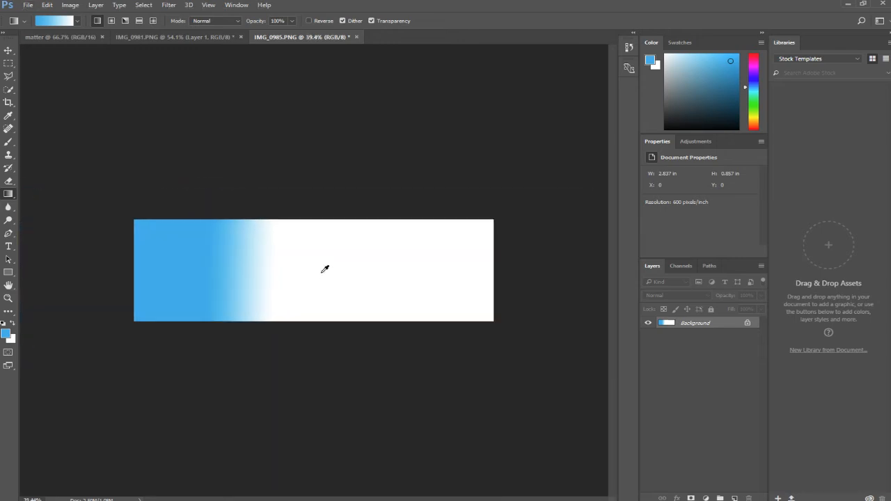
scroll(322, 271, up, 1)
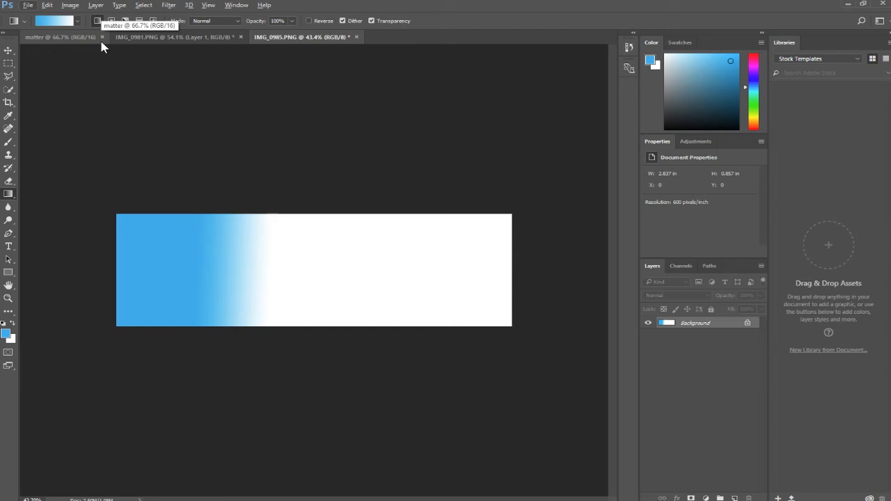
key(ctrl+z)
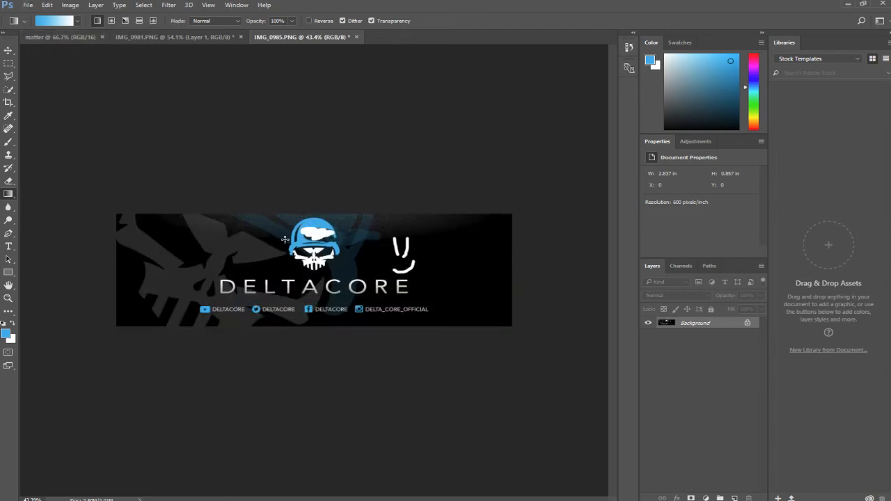
Apply a longer, softer blue-to-white linear gradient across the banner, and undo it
scroll(285, 239, up, 4)
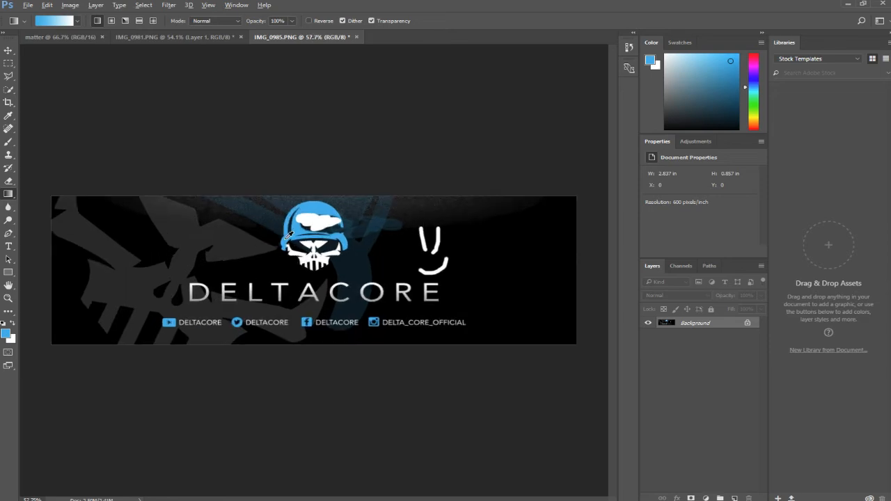
drag(199, 218, 577, 207)
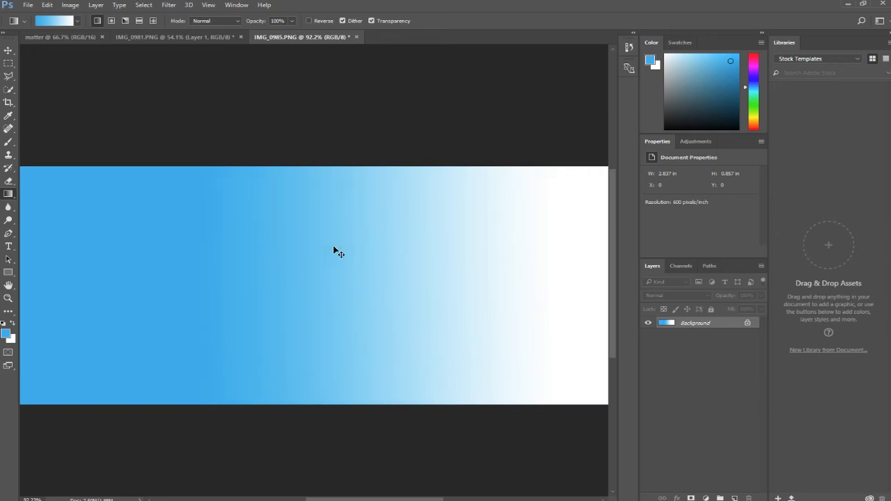
scroll(334, 250, down, 5)
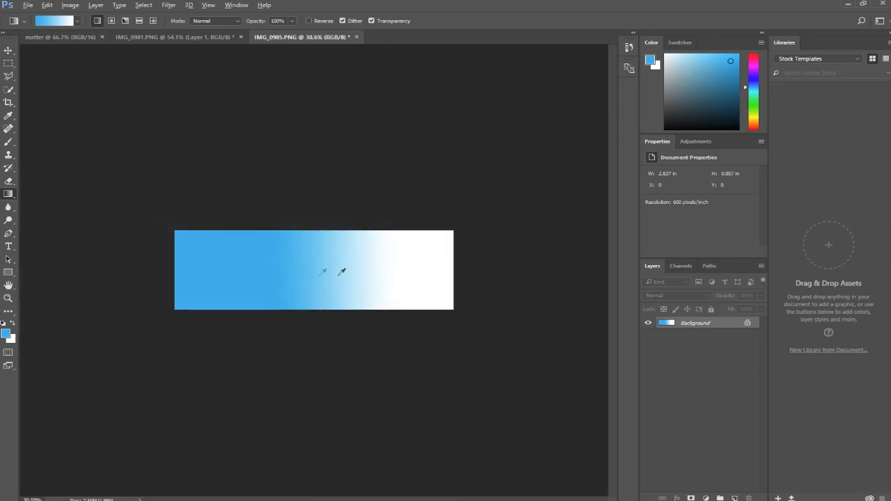
key(ctrl+z)
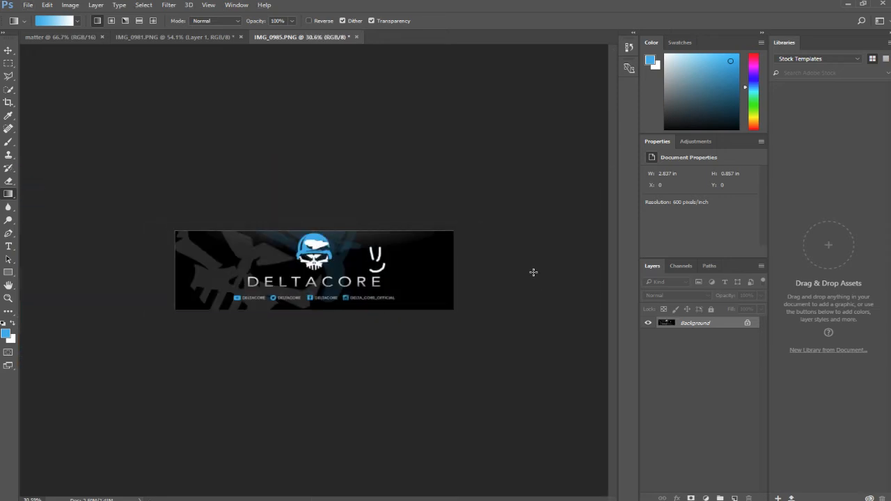
Blur parts of the large DELTACORE title and the small DELTACORE text beside the Twitter icon with the Blur tool at 50% strength
scroll(304, 270, up, 3)
scroll(277, 254, down, 1)
click(12, 209)
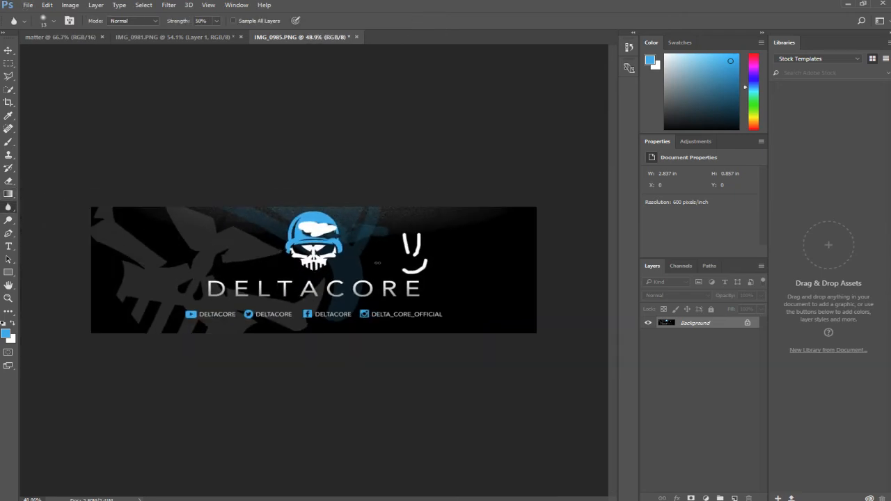
scroll(377, 262, up, 5)
key(ctrl+0)
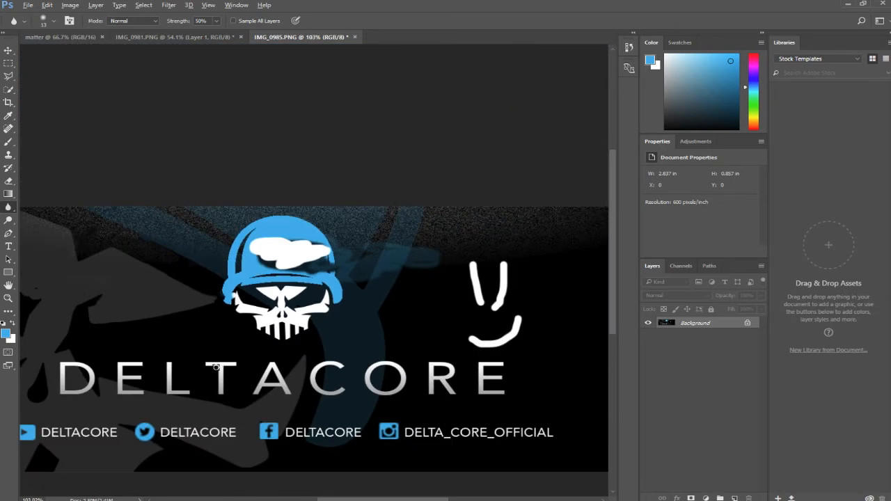
scroll(215, 367, up, 2)
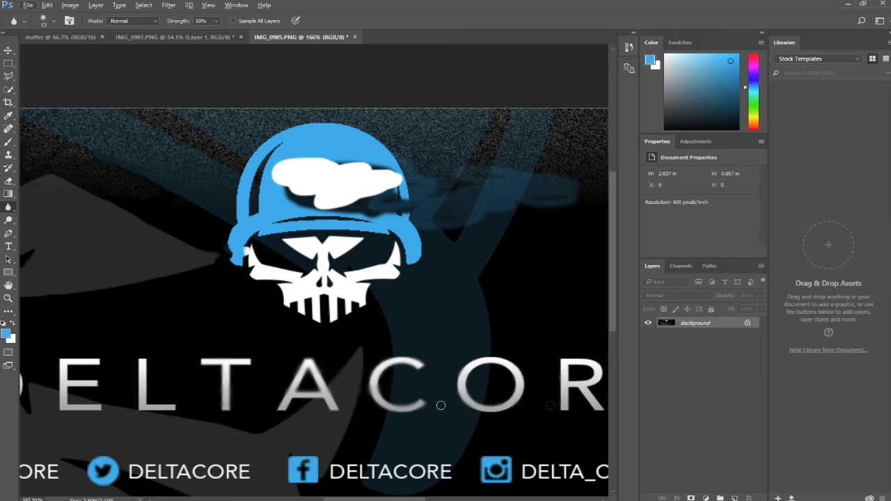
mouse_move(148, 473)
mouse_down()
mouse_move(230, 474)
mouse_move(178, 481)
mouse_move(217, 463)
mouse_up()
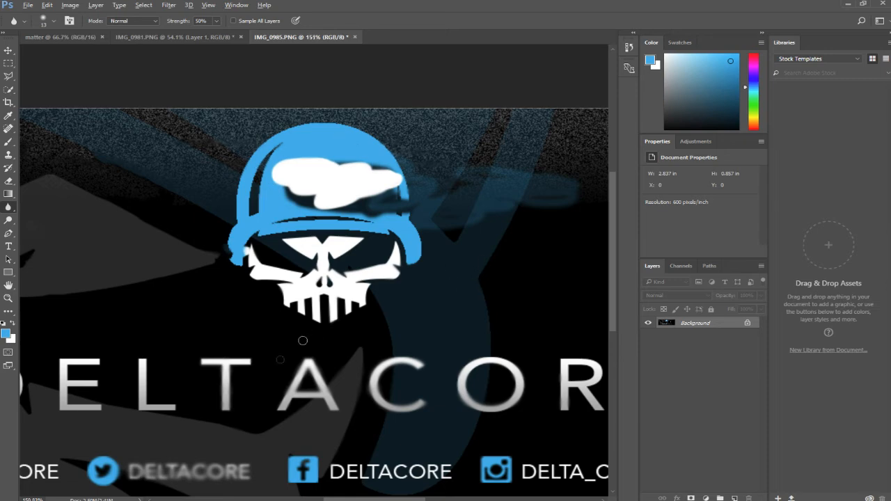
key(ctrl+0)
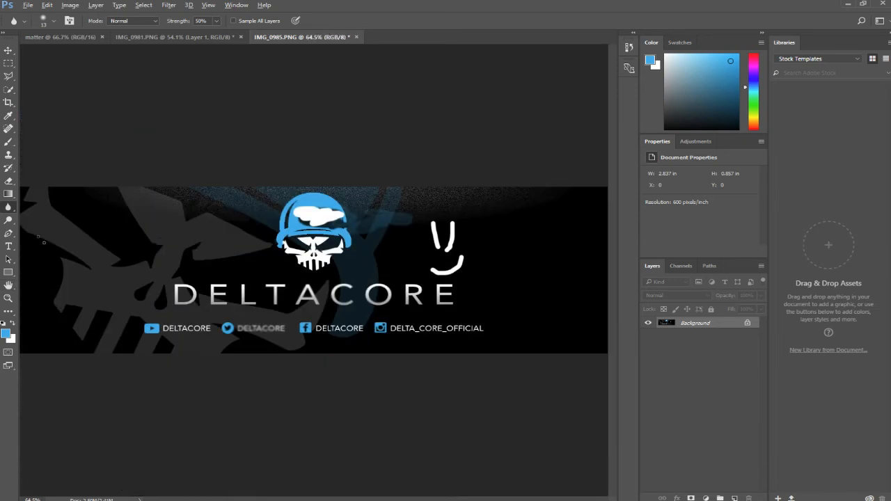
Lighten the speckled blue background just above the helmet with the Dodge tool, using the Midtones range and 50% exposure
click(6, 222)
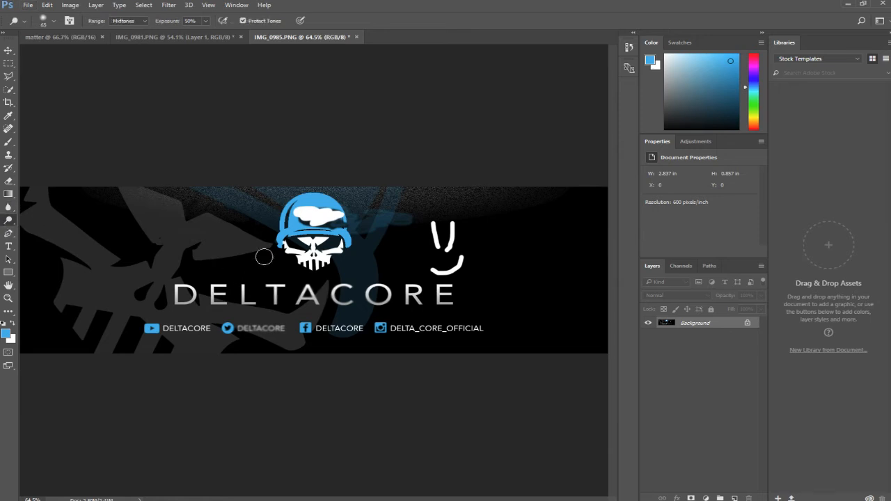
right_click(7, 221)
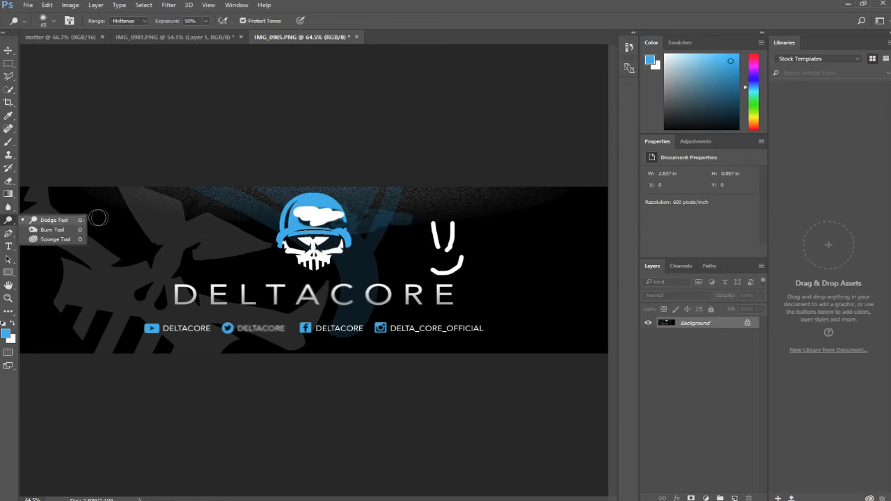
click(54, 219)
scroll(255, 235, up, 3)
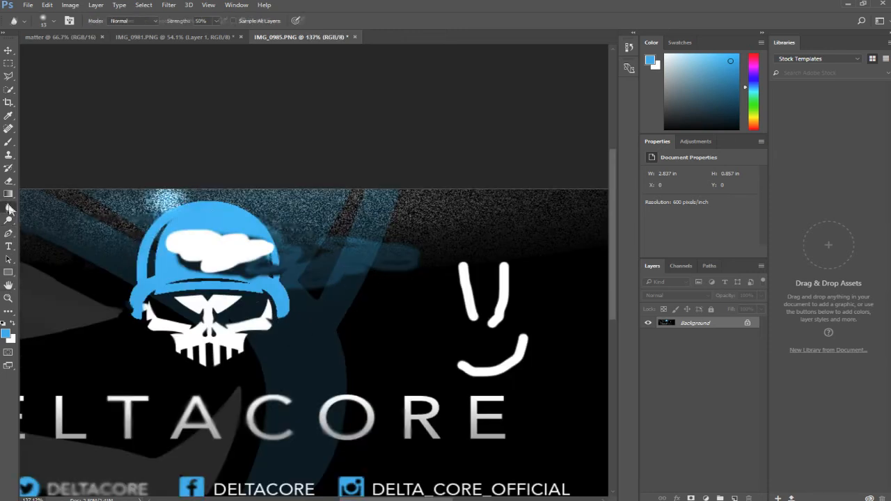
drag(98, 199, 149, 208)
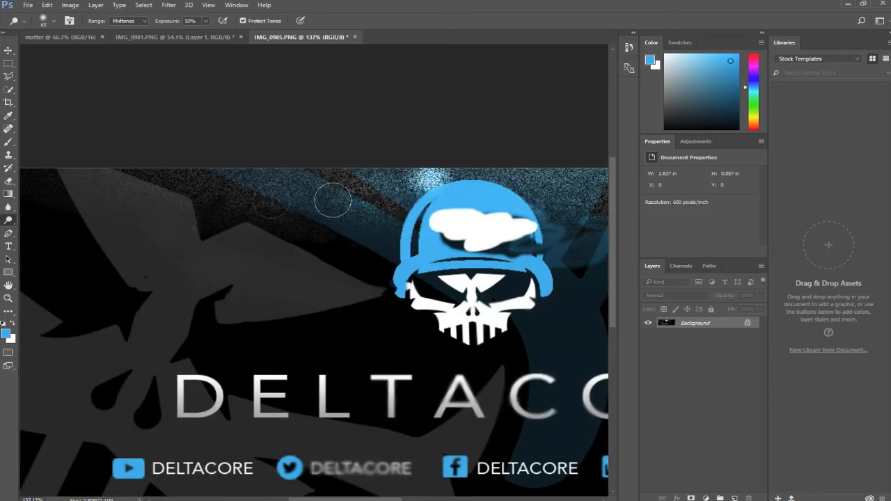
Dodge a second round spot in the blue background band to the left of the helmet
scroll(333, 201, up, 10)
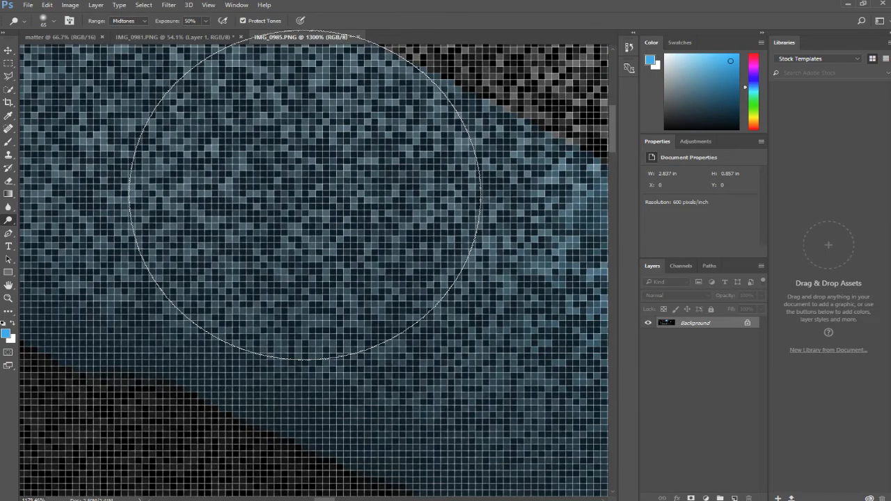
scroll(304, 196, down, 2)
mouse_move(284, 193)
mouse_down()
mouse_move(261, 194)
mouse_move(293, 177)
mouse_move(254, 194)
mouse_move(298, 198)
mouse_up()
scroll(298, 198, down, 12)
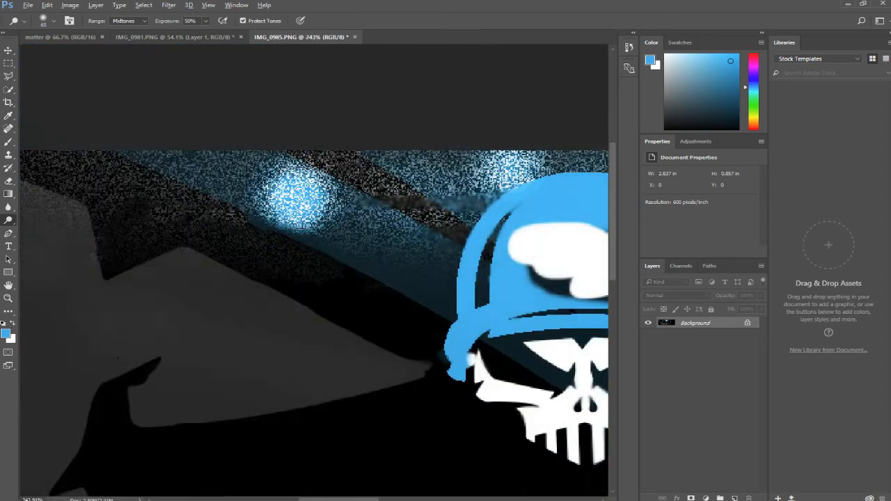
scroll(355, 185, up, 12)
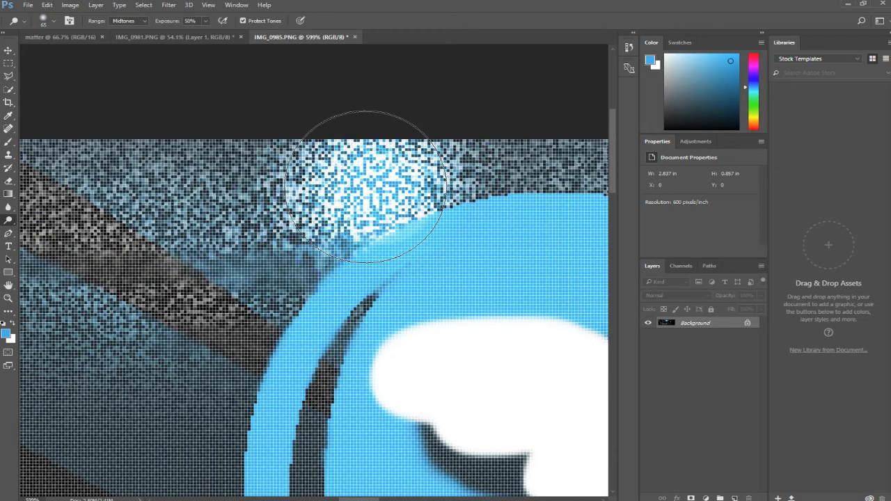
scroll(197, 204, down, 9)
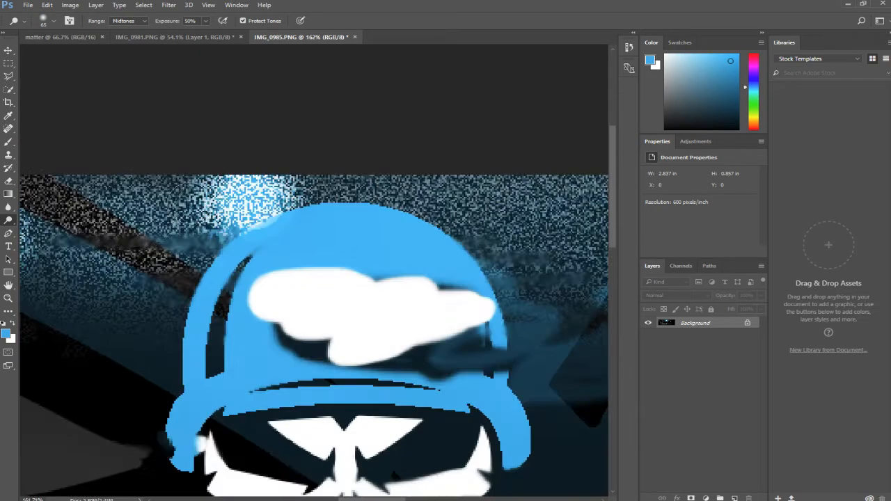
scroll(197, 204, down, 3)
scroll(452, 299, up, 2)
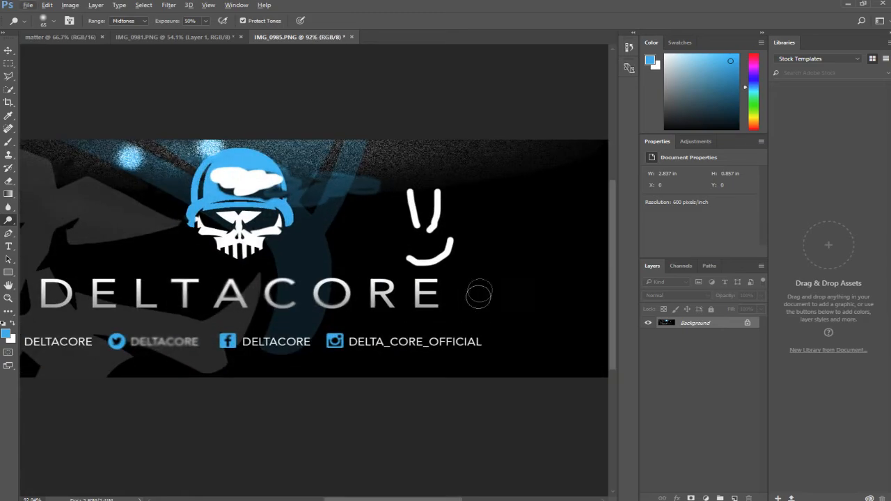
Dodge the soft edges of the white smile stroke repeatedly at its right-hand bend
scroll(489, 245, up, 5)
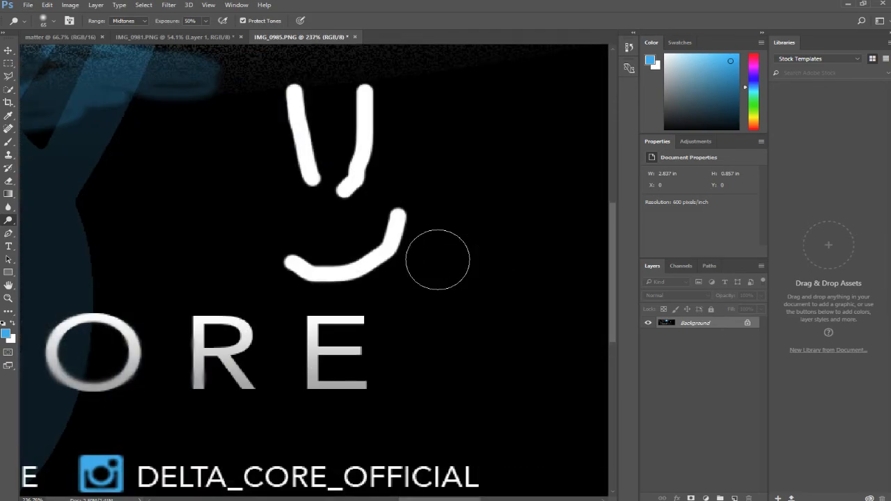
scroll(437, 259, up, 6)
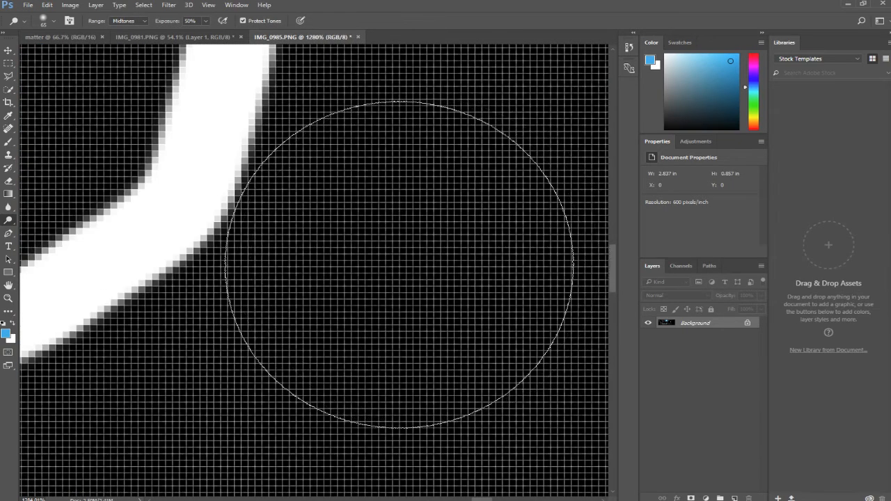
scroll(422, 257, down, 2)
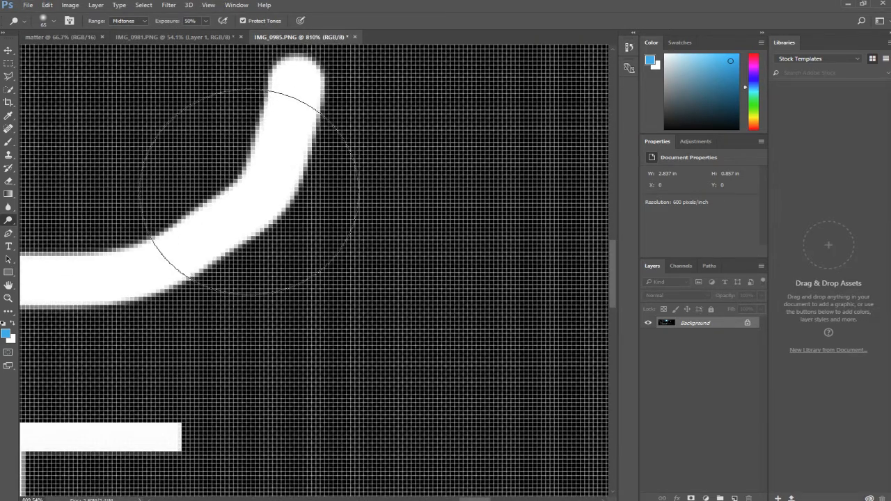
click(249, 192)
click(252, 191)
click(252, 191)
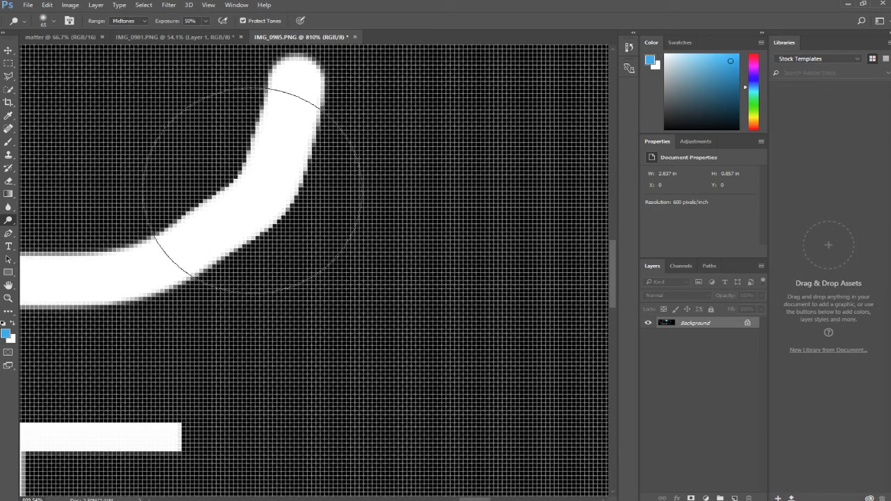
scroll(202, 185, up, 3)
click(242, 227)
click(243, 227)
click(254, 226)
click(256, 227)
click(256, 227)
click(256, 227)
scroll(258, 233, down, 4)
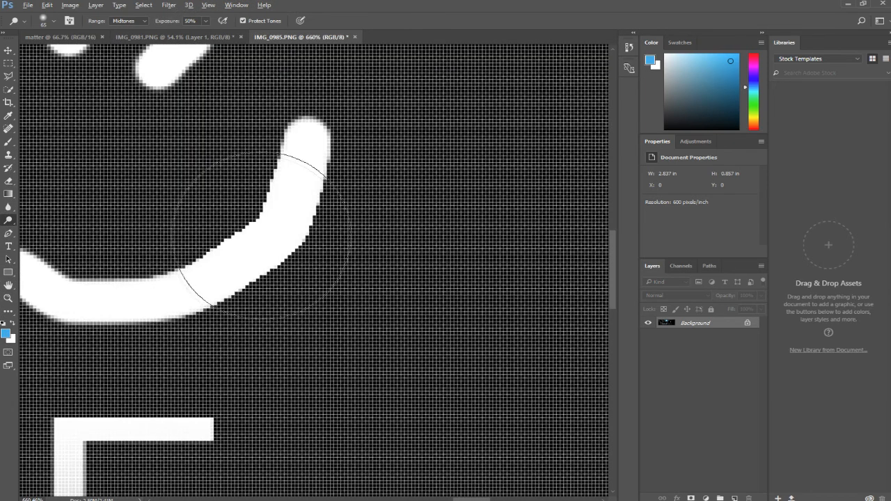
Start a curved path with the Pen tool in Path mode, placing its first anchor points over the helmet
scroll(257, 148, up, 5)
scroll(330, 213, down, 6)
scroll(348, 271, down, 3)
scroll(369, 297, down, 2)
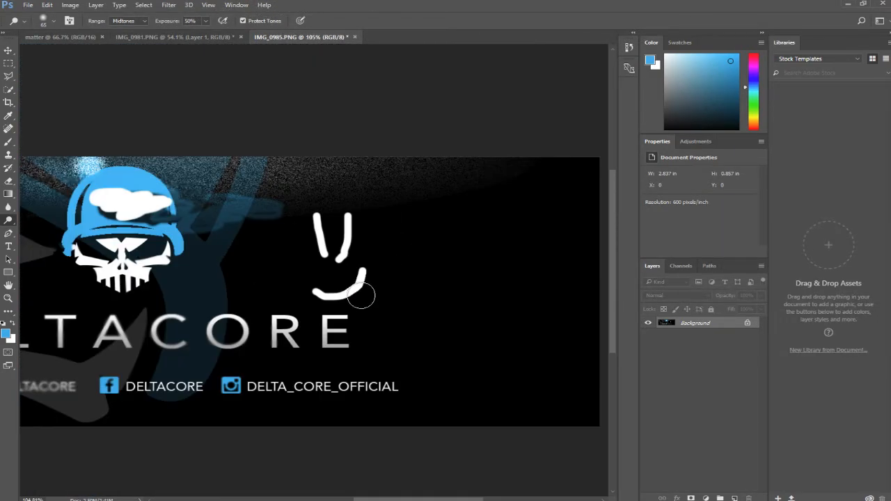
scroll(343, 290, up, 3)
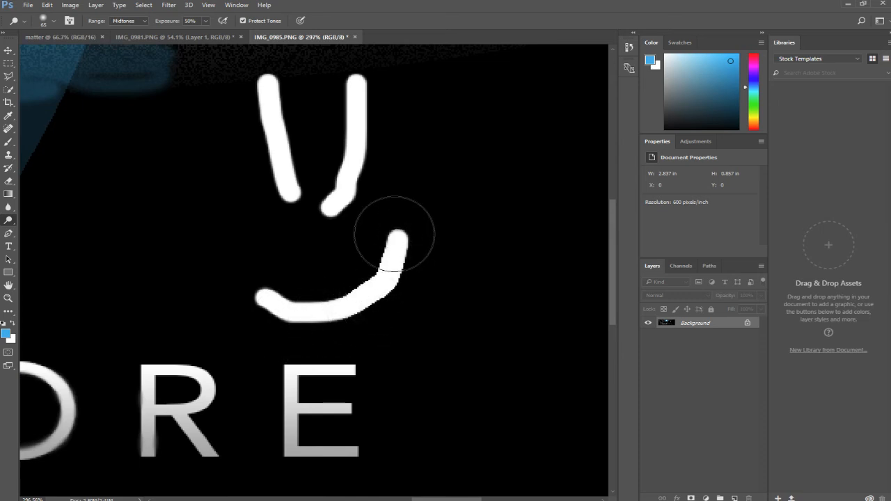
click(9, 233)
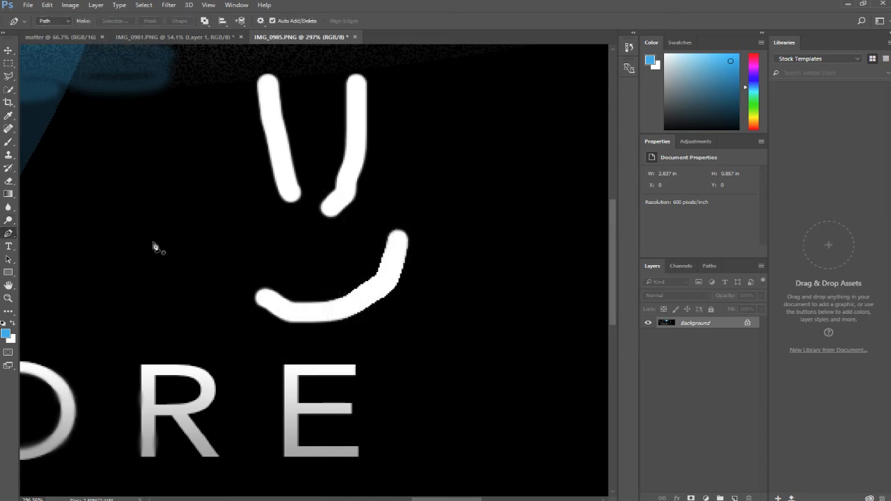
drag(333, 182, 302, 152)
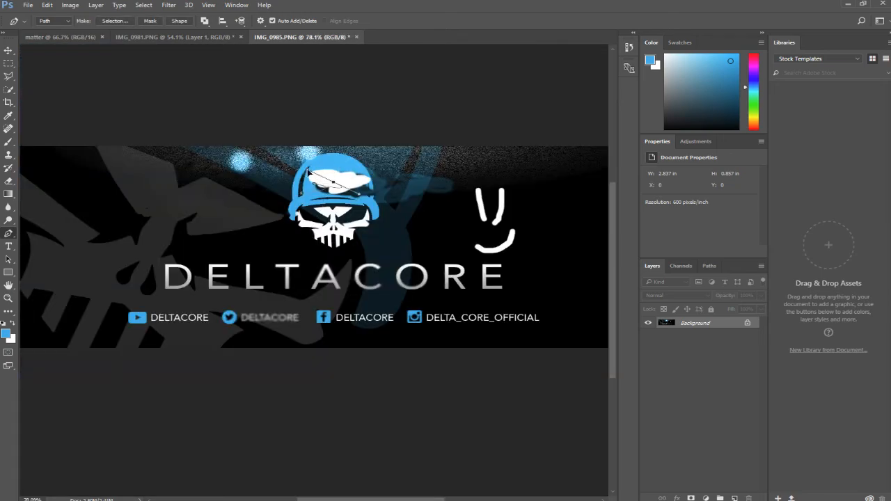
scroll(333, 180, up, 8)
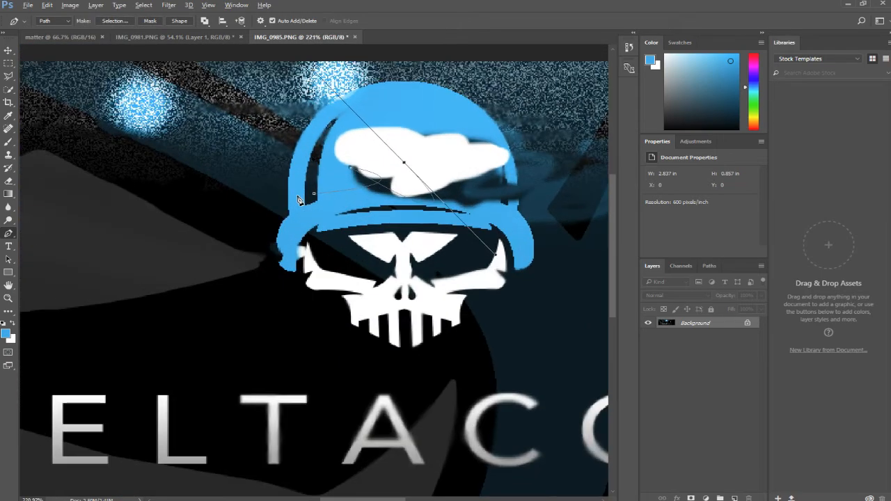
scroll(430, 212, down, 6)
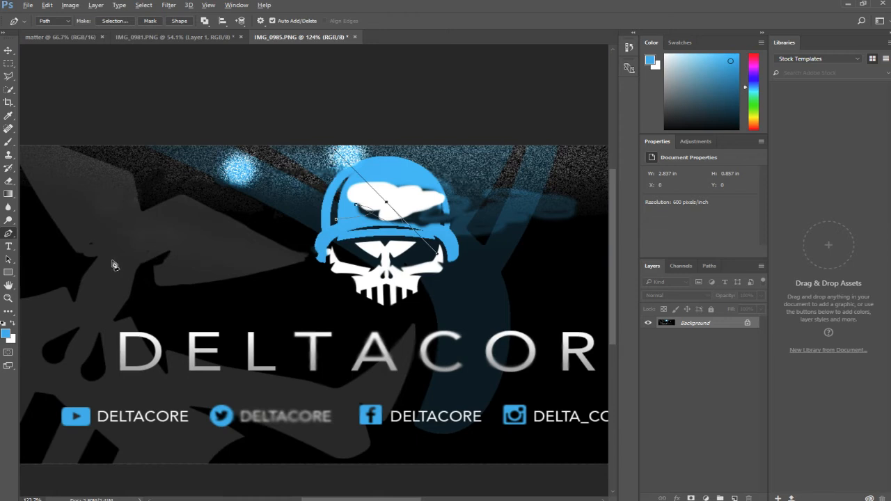
Extend the helmet path with curved anchor points across the dark background to its left and just below the skull
drag(122, 238, 255, 311)
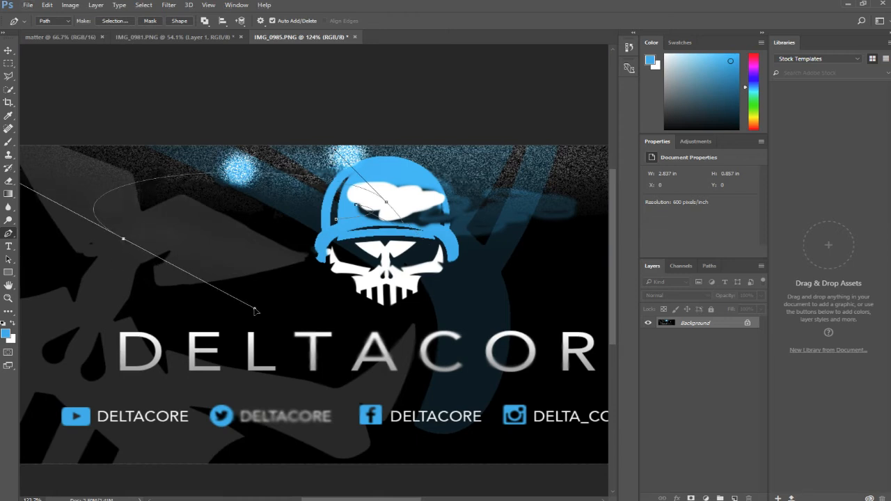
drag(255, 242, 107, 242)
drag(365, 315, 477, 220)
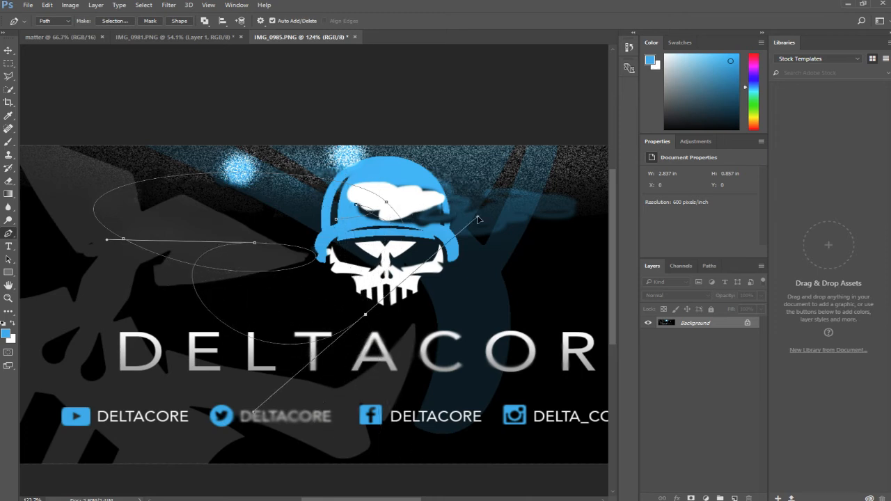
Add a blue 12 pt Myriad Pro text box reading "Use" to the right of the large DELTACORE title
click(9, 247)
scroll(174, 195, down, 3)
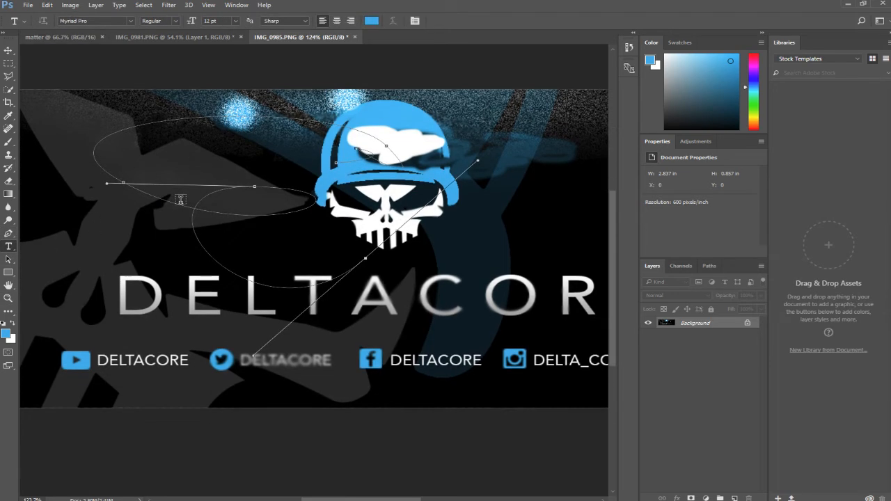
scroll(265, 205, up, 2)
scroll(315, 381, down, 5)
scroll(313, 373, up, 1)
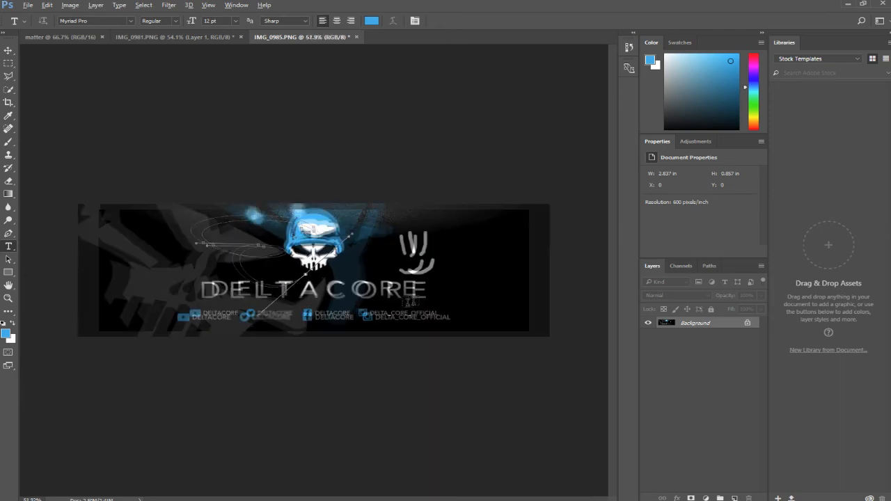
scroll(407, 302, up, 3)
drag(330, 499, 375, 499)
drag(310, 274, 473, 306)
text(Use)
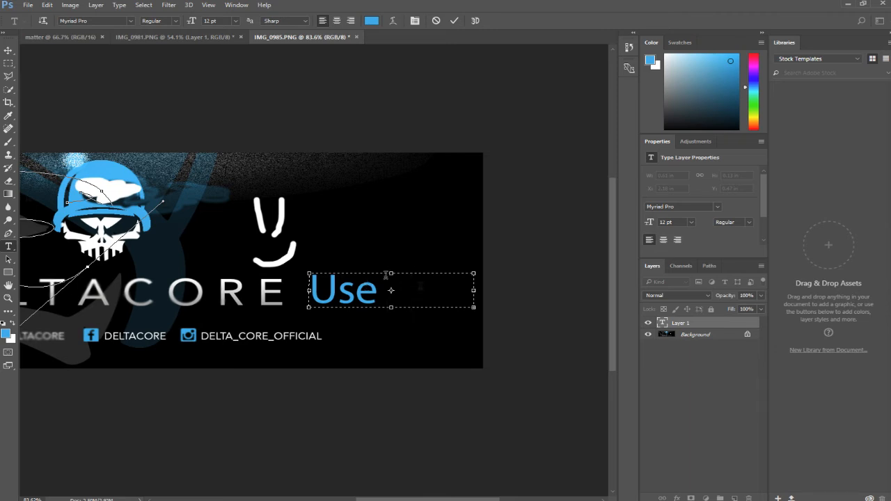
Narrow the "Use" text box from its right side, then try a Path Selection marquee over the empty background above it
drag(473, 289, 433, 287)
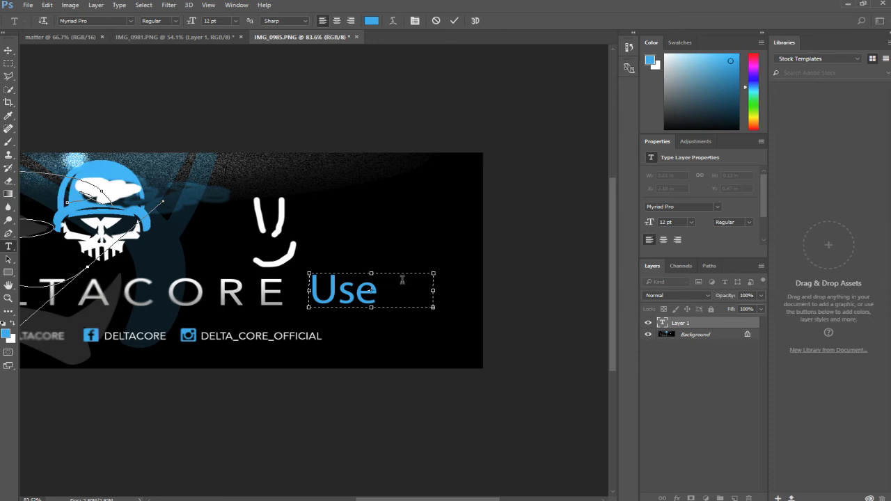
click(9, 258)
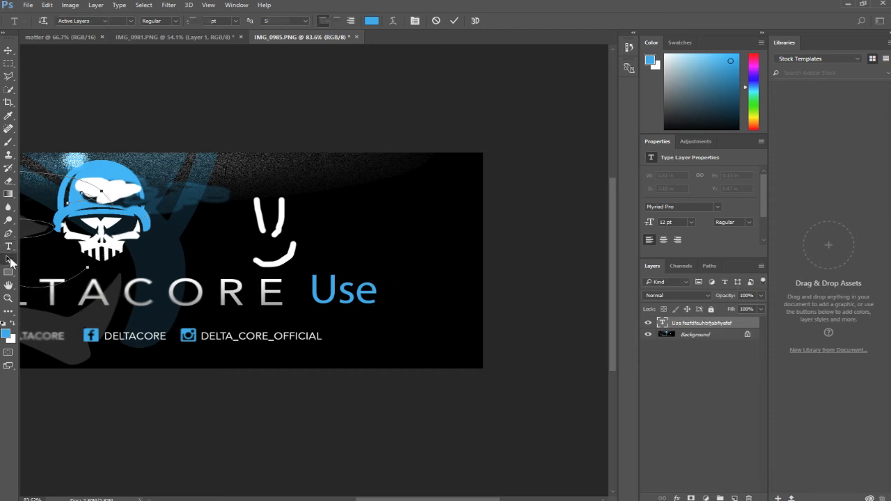
drag(348, 253, 392, 205)
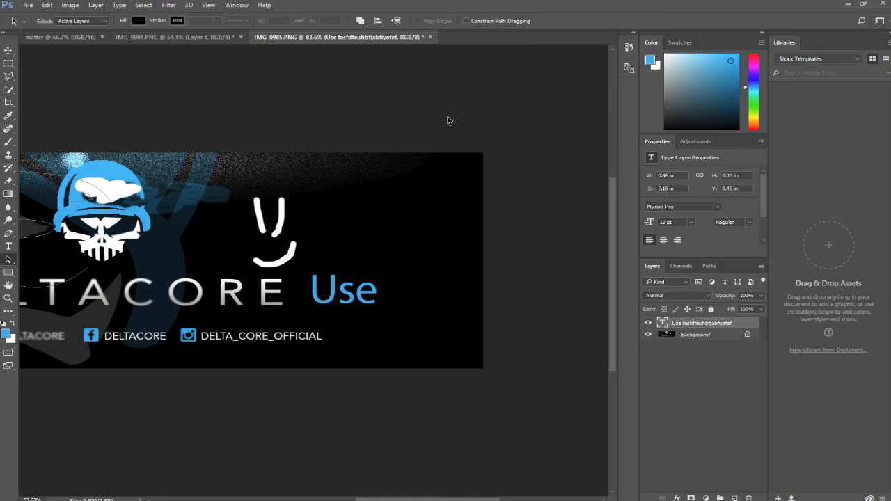
Draw three blue rectangle shapes: one right of the helmet, one 88 × 52 px over the skull and one 304 × 341 px covering the helmet
click(6, 275)
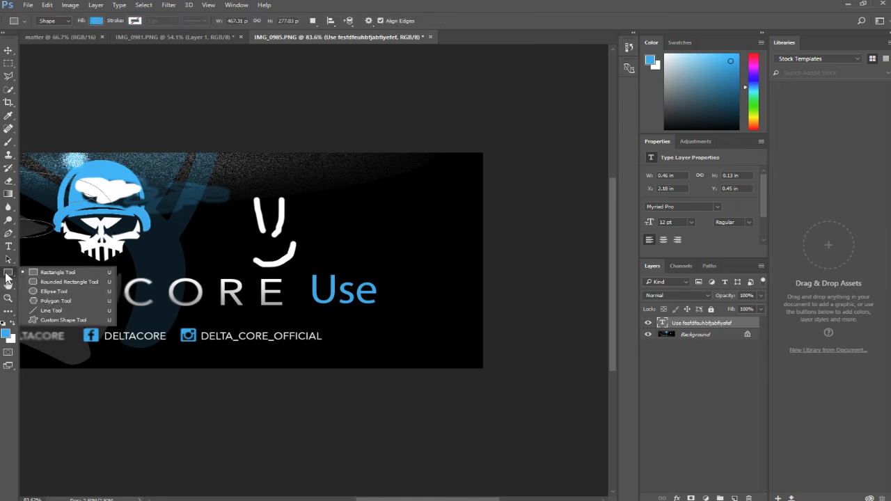
click(25, 273)
mouse_move(202, 192)
mouse_down()
mouse_move(308, 233)
mouse_move(351, 267)
mouse_up()
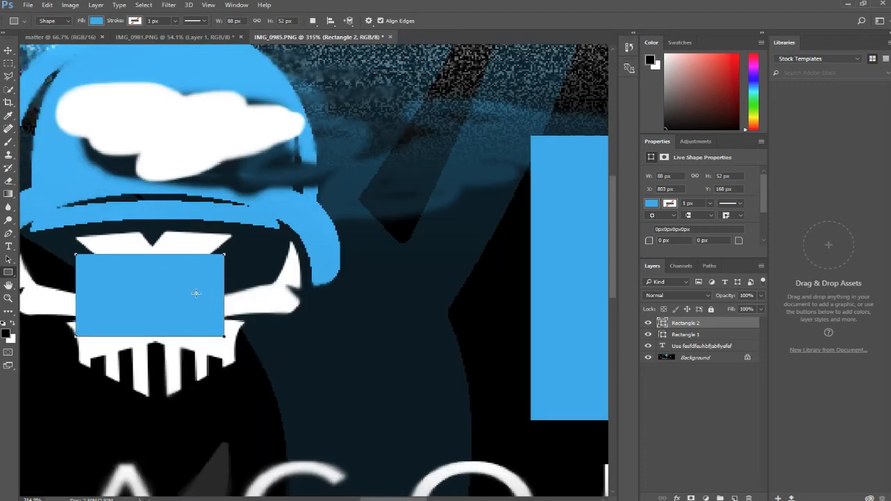
scroll(196, 293, down, 6)
drag(154, 209, 284, 345)
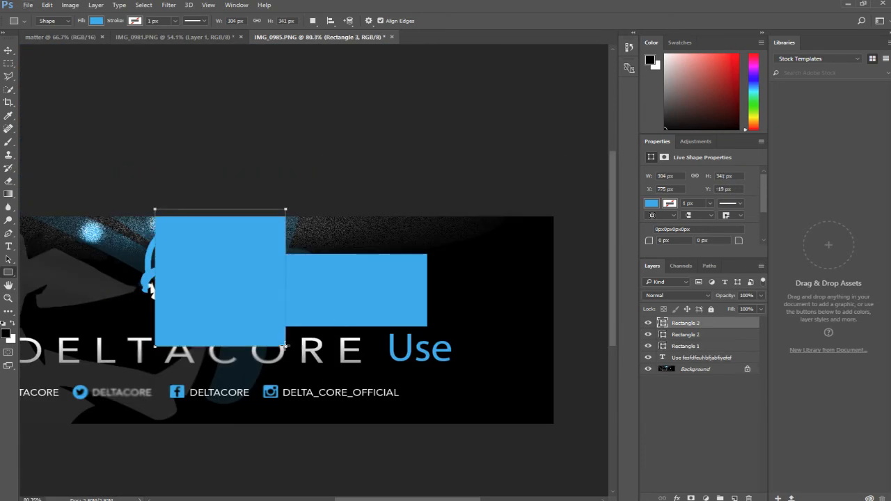
Pan across the banner with the Hand tool and examine it at several zoom levels
click(9, 287)
drag(39, 276, 289, 284)
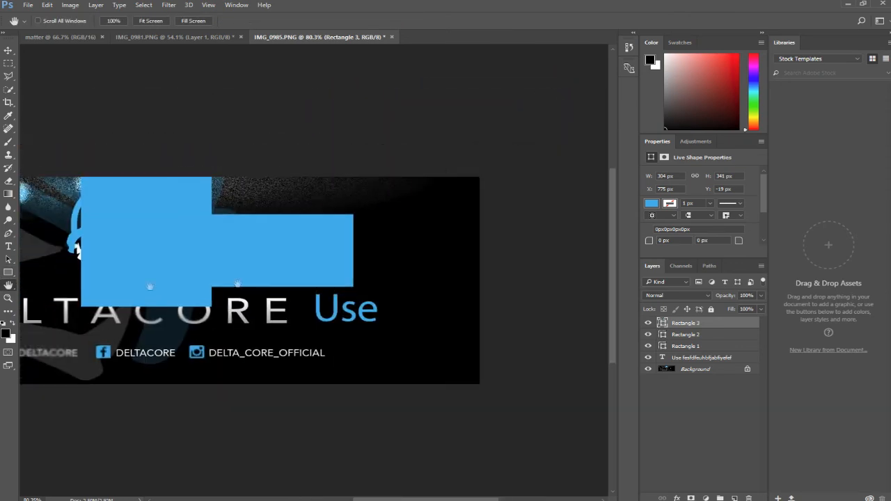
drag(97, 322, 396, 279)
drag(322, 306, 314, 278)
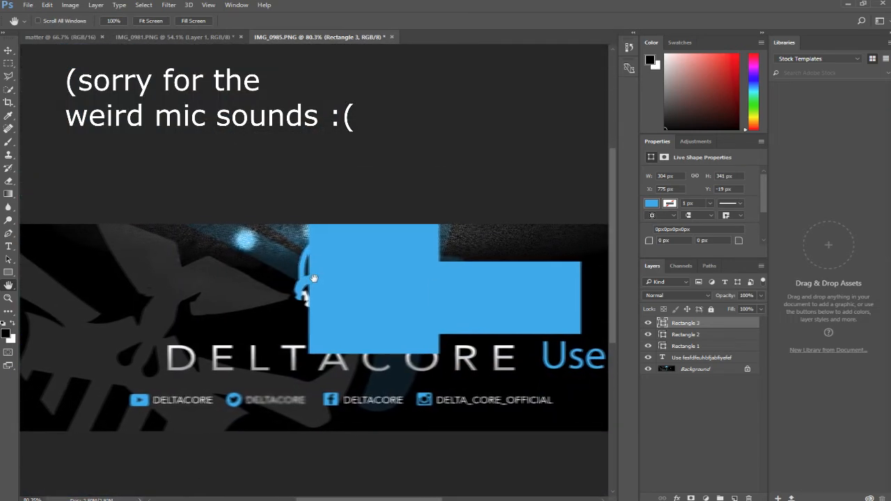
scroll(322, 274, down, 8)
scroll(298, 317, up, 4)
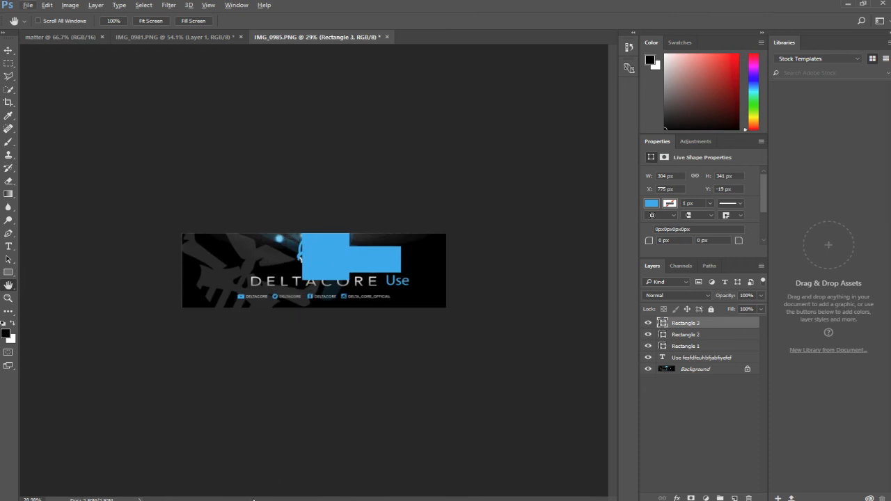
scroll(295, 321, up, 6)
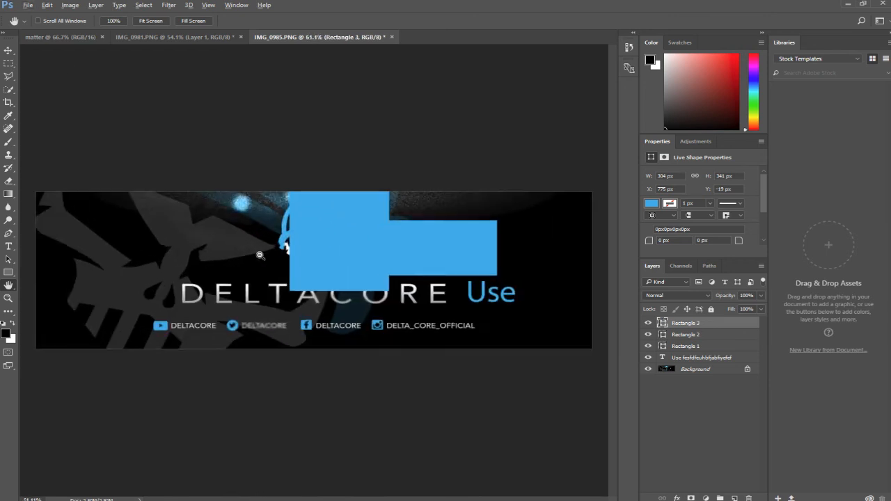
scroll(139, 213, down, 6)
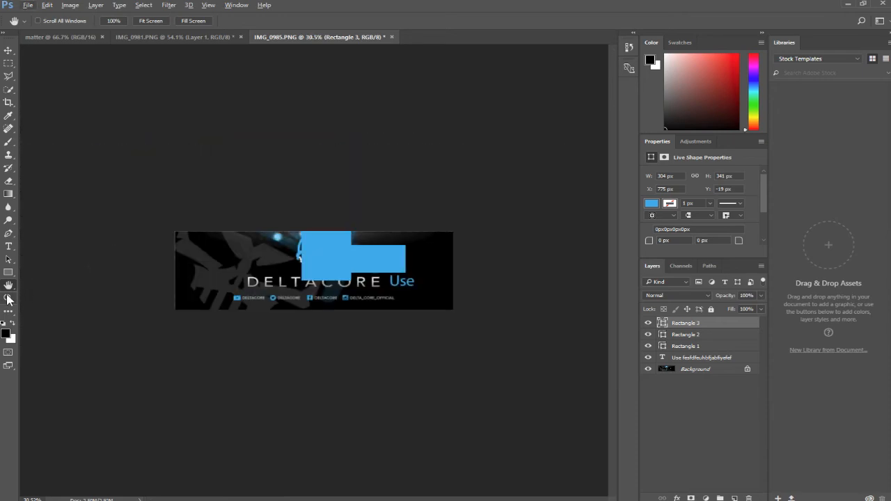
Use the Zoom tool to examine the DELTACORE title letters at up to 600%, then view the whole banner again
click(8, 298)
drag(155, 269, 245, 268)
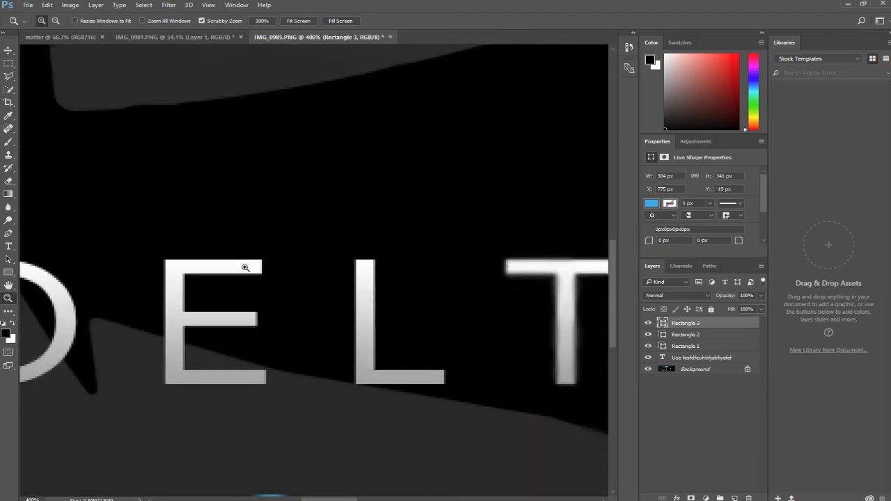
scroll(245, 268, up, 2)
right_click(245, 256)
click(214, 218)
click(261, 234)
click(261, 233)
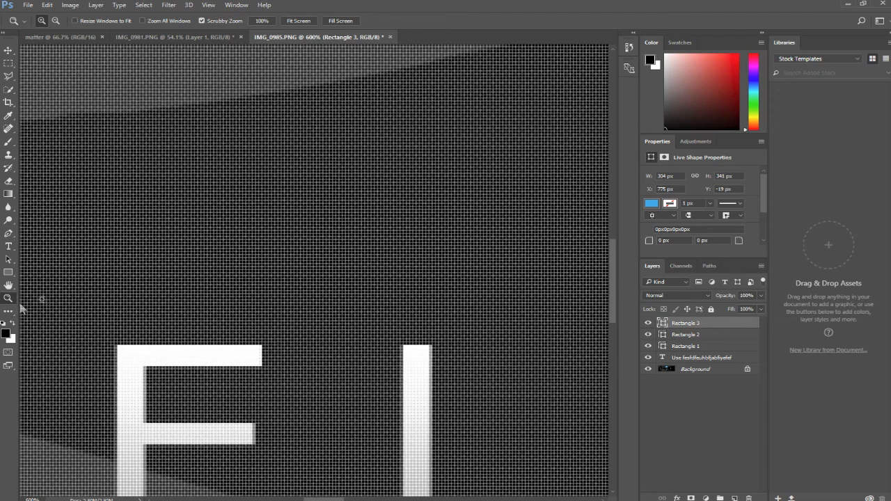
drag(218, 291, 220, 290)
scroll(226, 322, down, 6)
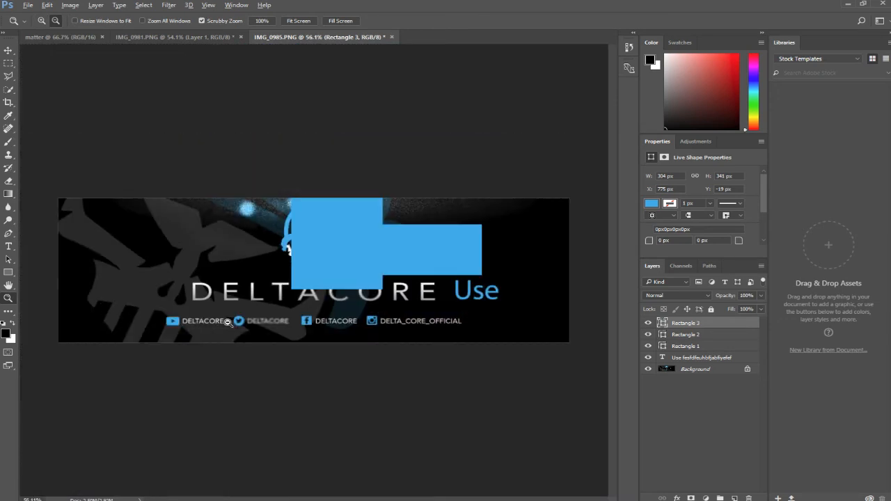
scroll(227, 322, up, 3)
scroll(227, 323, down, 1)
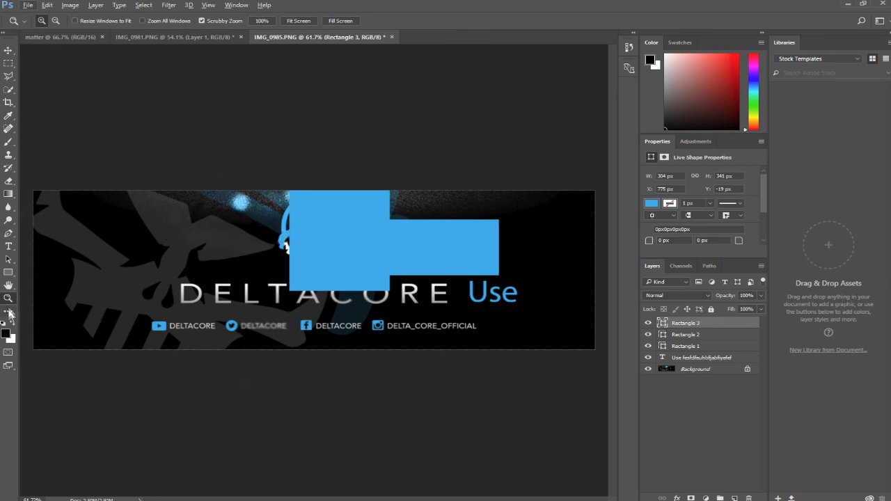
With the Hand tool active, compare the banner zoomed far out, fitted to the screen and filling the screen
click(9, 285)
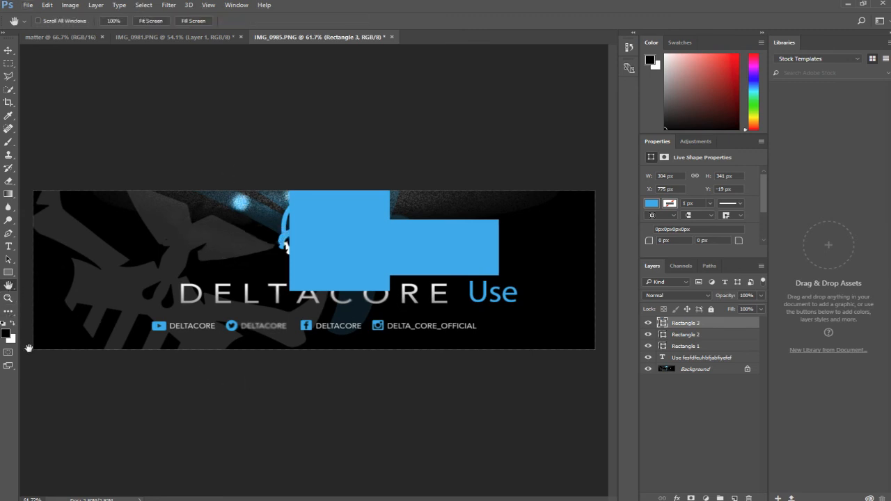
scroll(239, 243, down, 5)
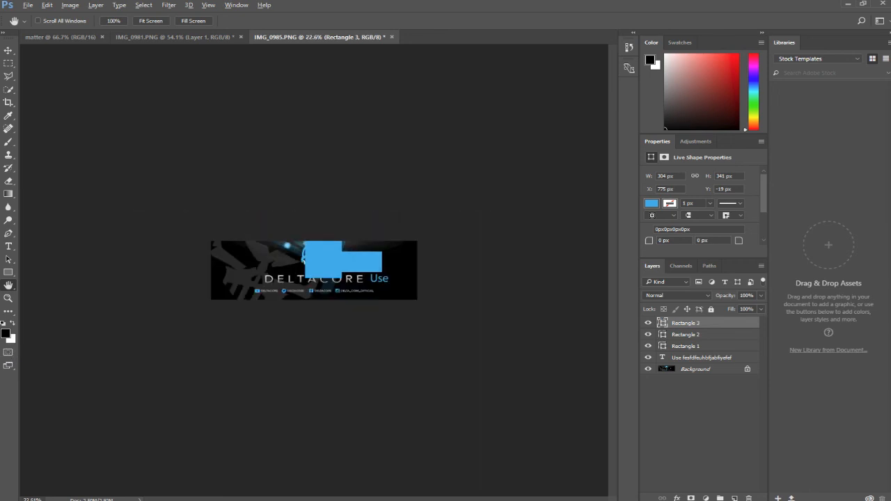
scroll(282, 339, down, 6)
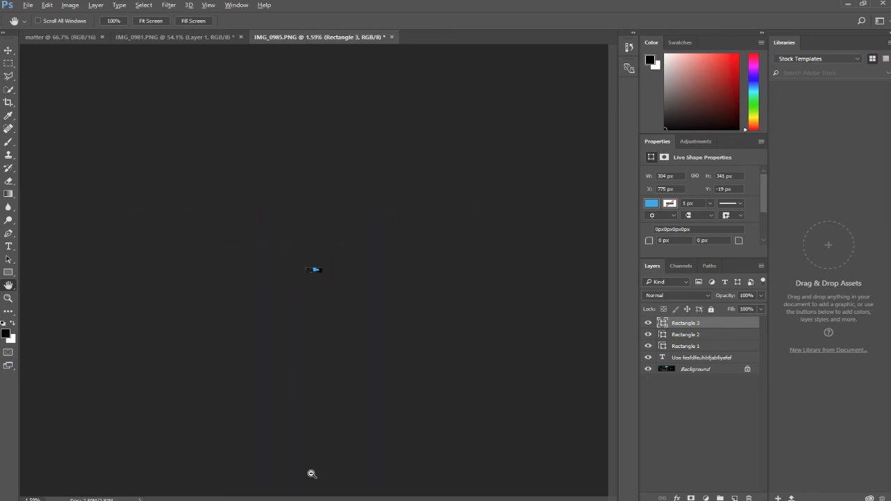
scroll(305, 372, down, 3)
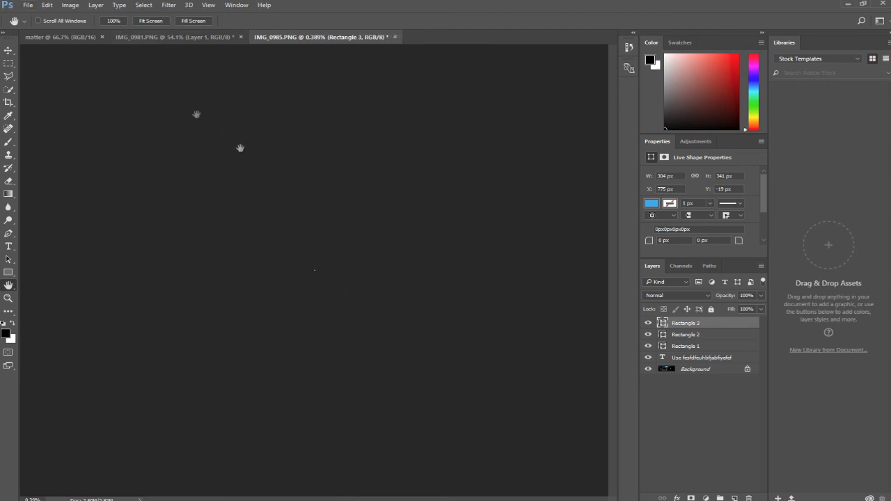
click(147, 22)
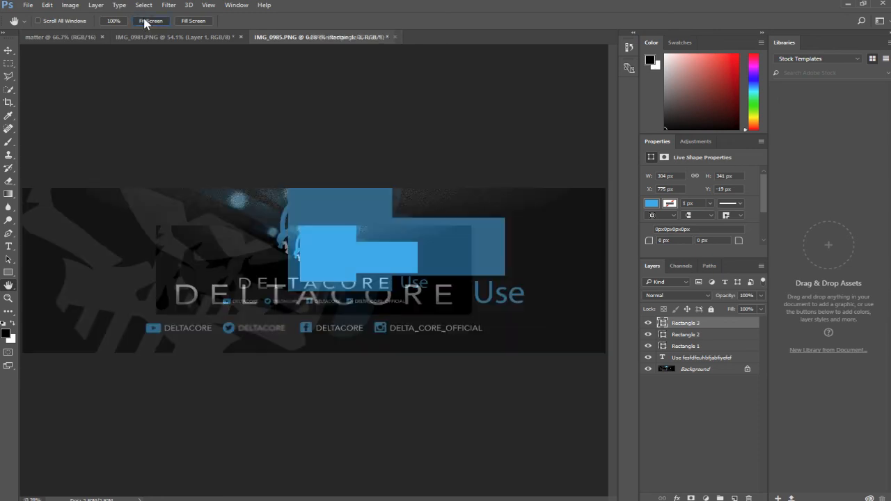
click(194, 21)
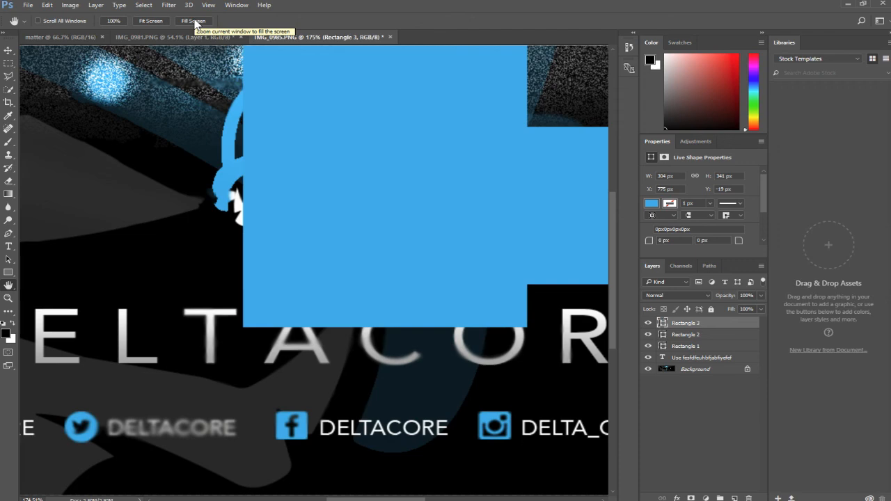
scroll(280, 169, down, 6)
scroll(280, 168, up, 3)
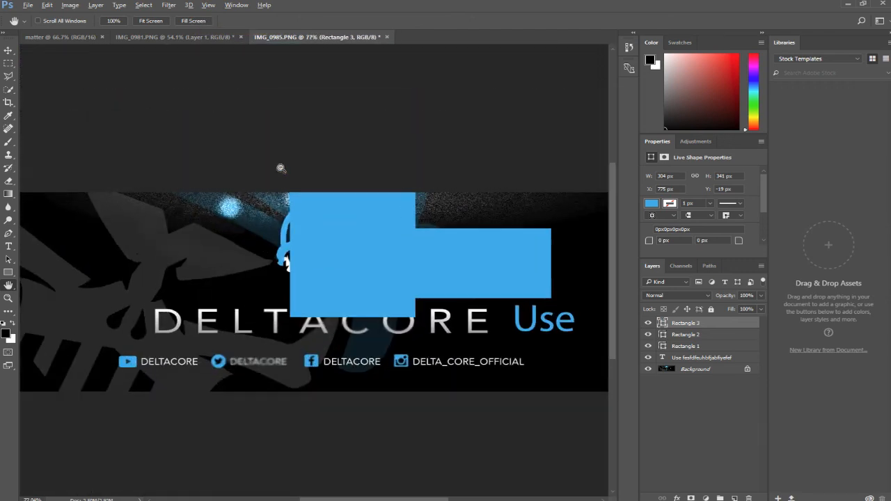
scroll(280, 168, down, 2)
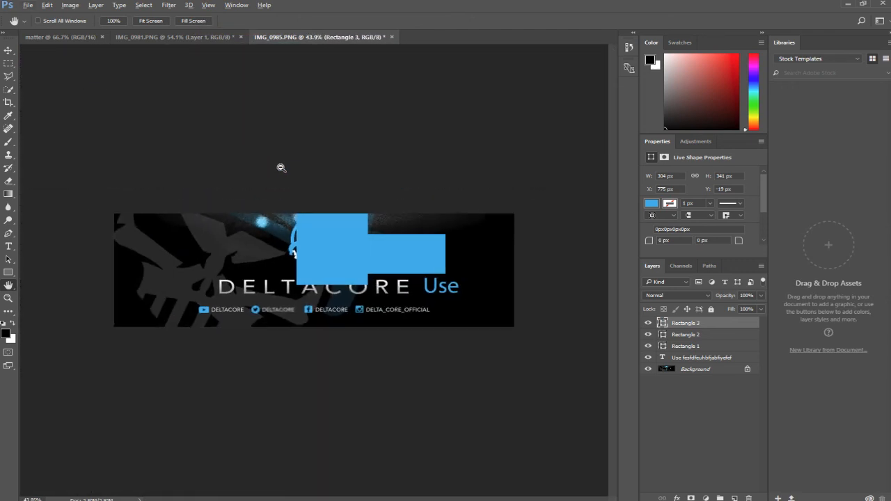
click(198, 22)
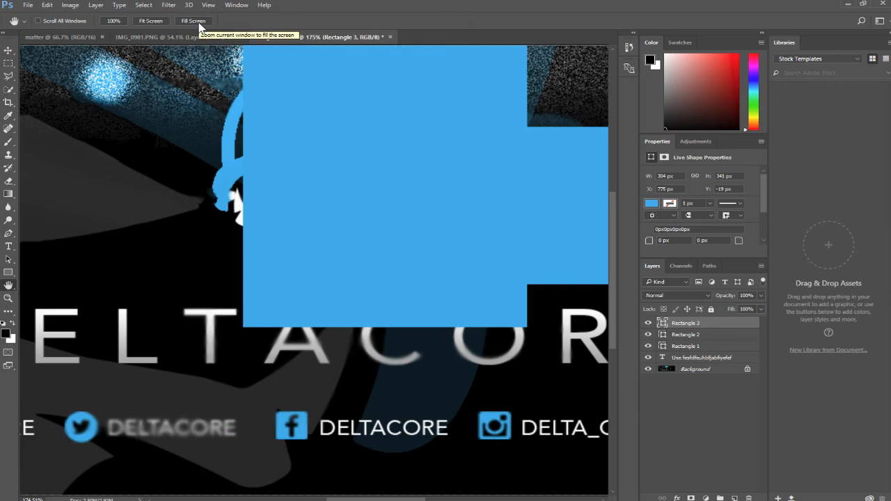
Rasterize the large blue rectangle and dodge its lower-left area near the skull, using the Midtones range and 50% exposure
scroll(260, 116, down, 2)
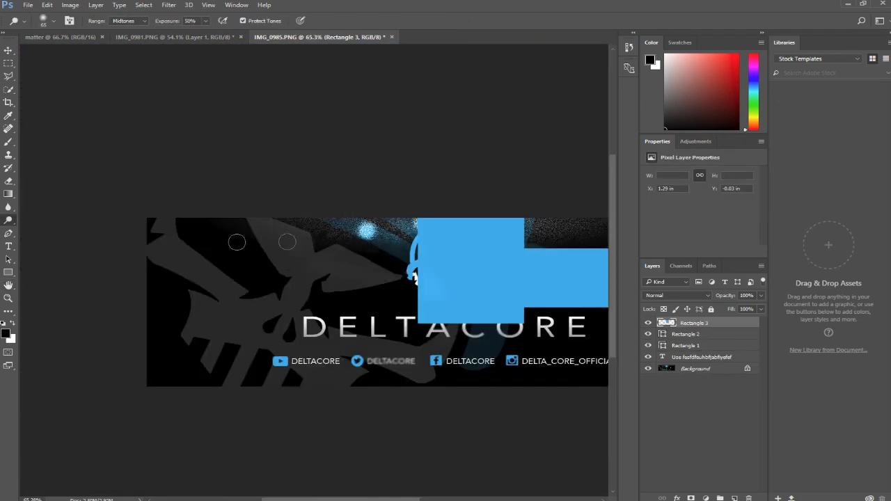
scroll(313, 235, down, 5)
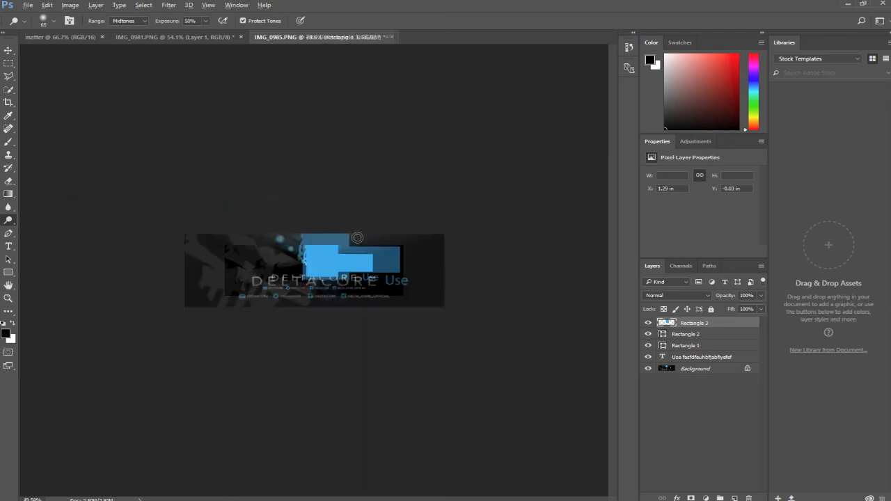
scroll(357, 237, up, 5)
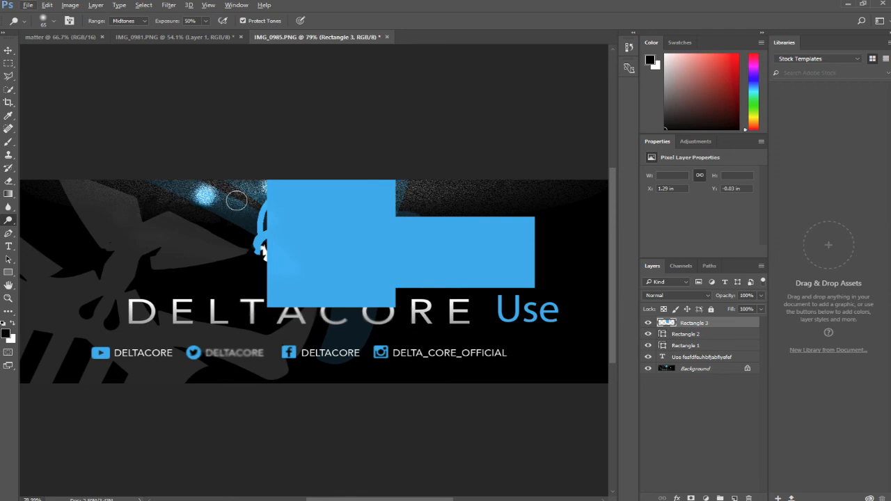
scroll(243, 226, down, 3)
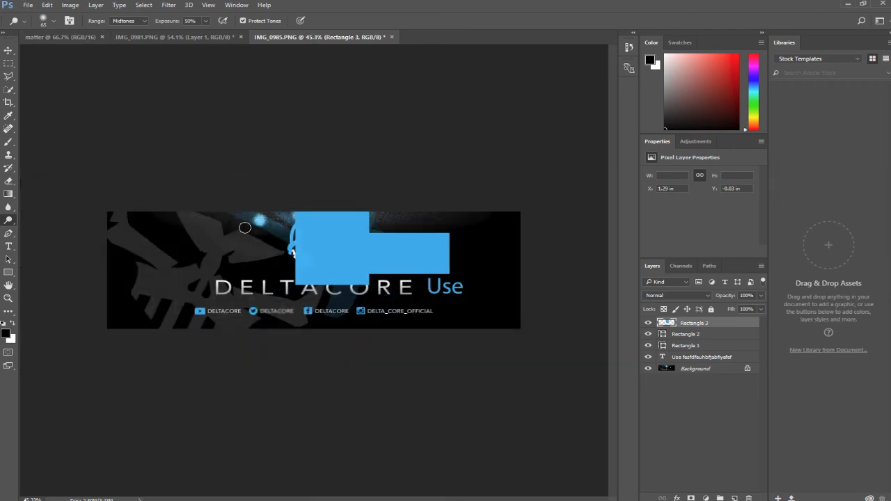